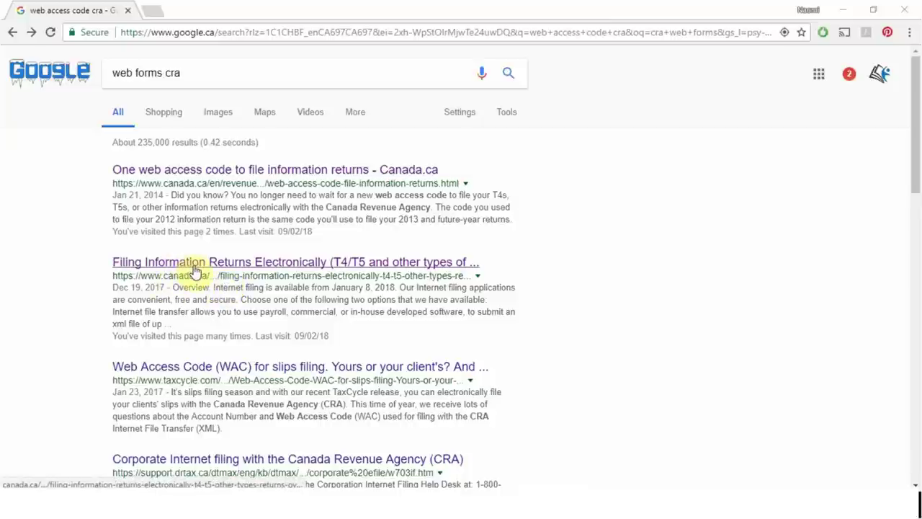
Step: Open the Filing Information Returns Electronically overview and follow its Web Forms link to the disclaimer
left_click(335, 265)
scroll(339, 266, "down", 2)
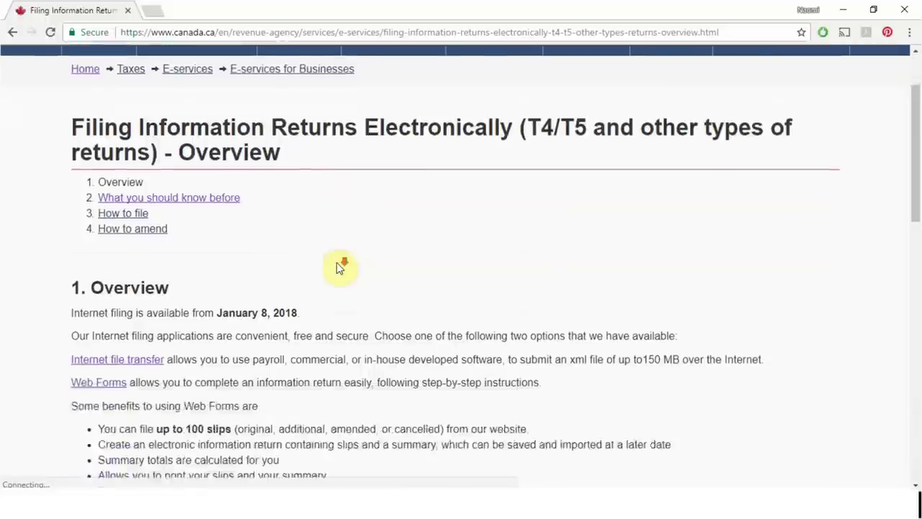
scroll(338, 267, "down", 2)
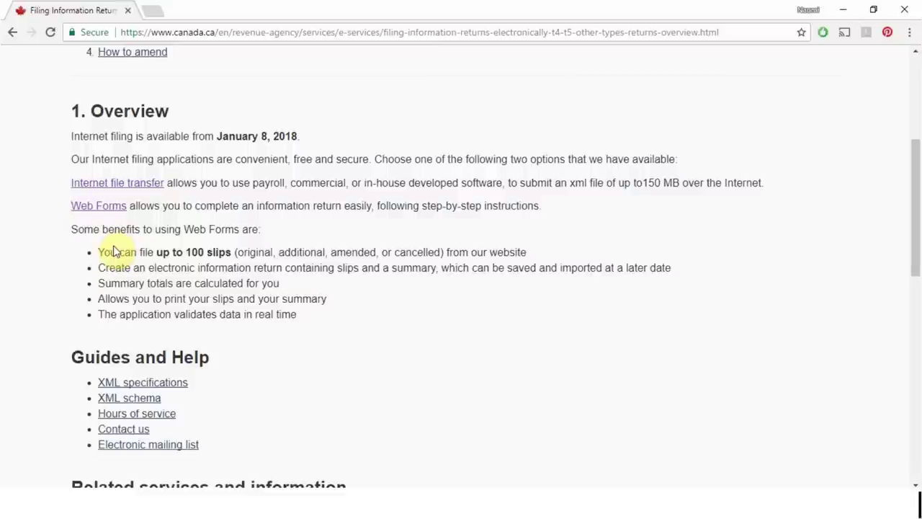
left_click(114, 215)
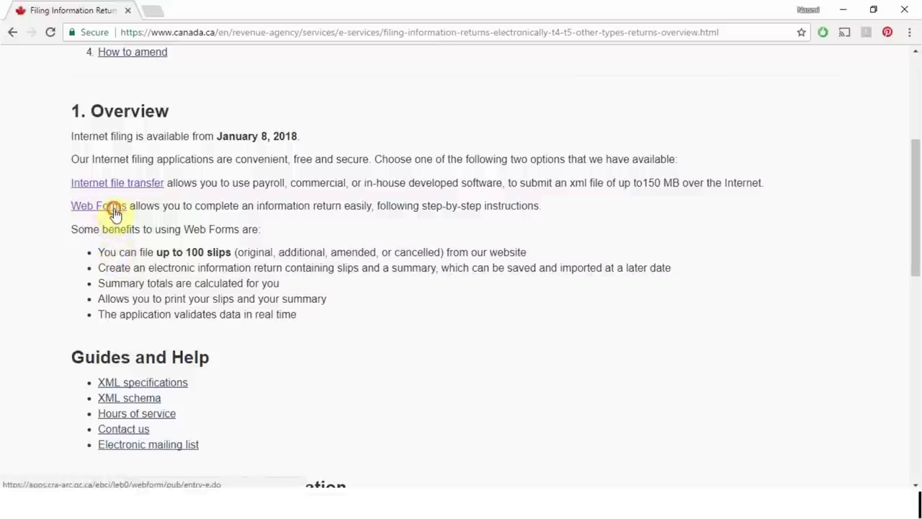
scroll(617, 299, "down", 3)
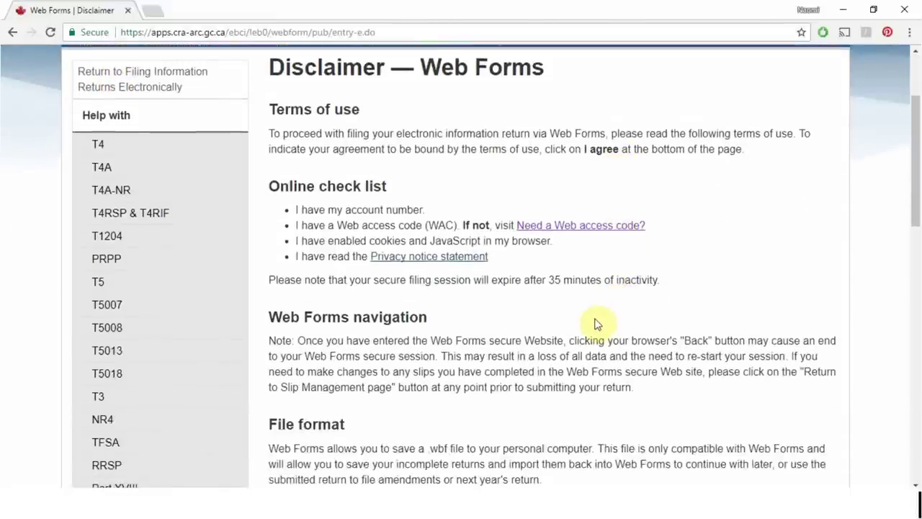
Step: Open the 'Need a Web access code?' page and agree to its online terms of use
left_click(573, 232)
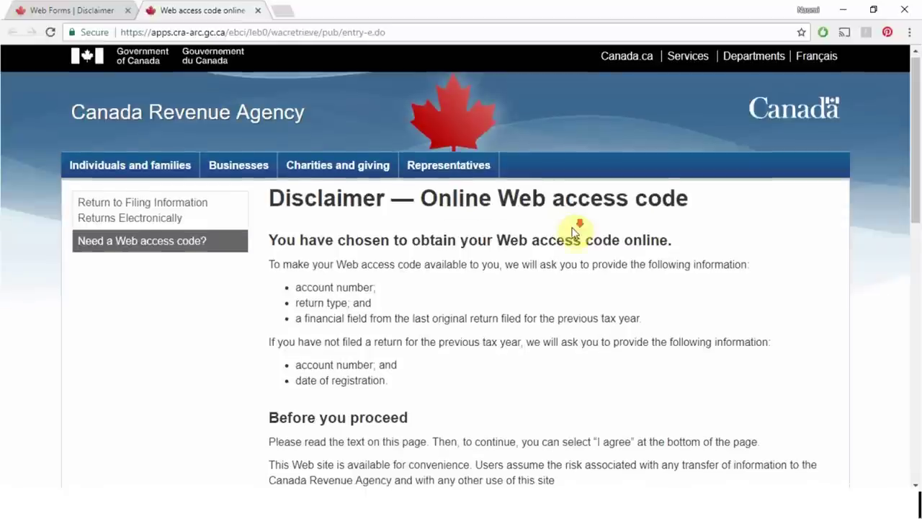
scroll(573, 232, "down", 2)
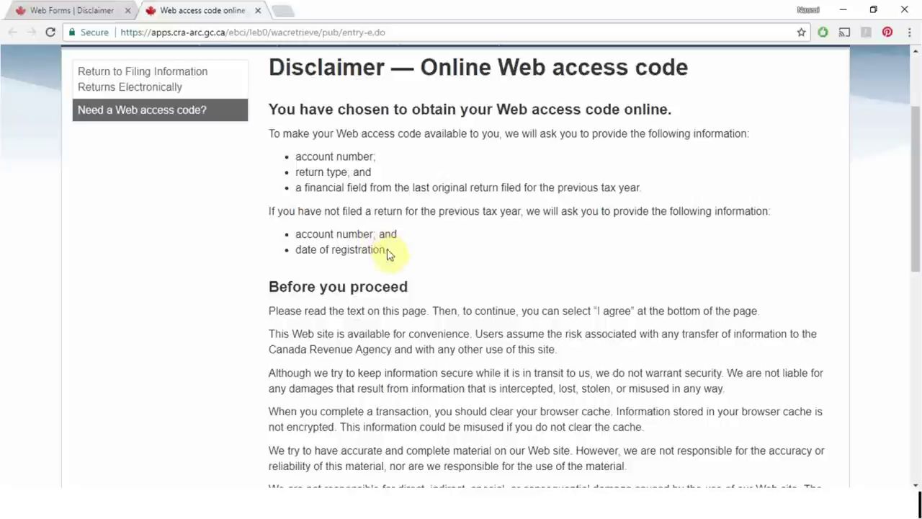
scroll(494, 268, "down", 4)
scroll(494, 268, "down", 2)
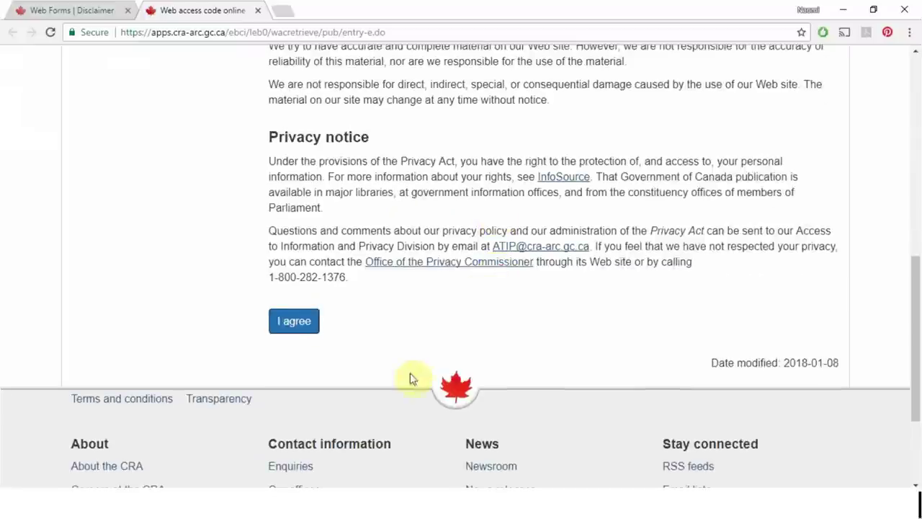
left_click(309, 323)
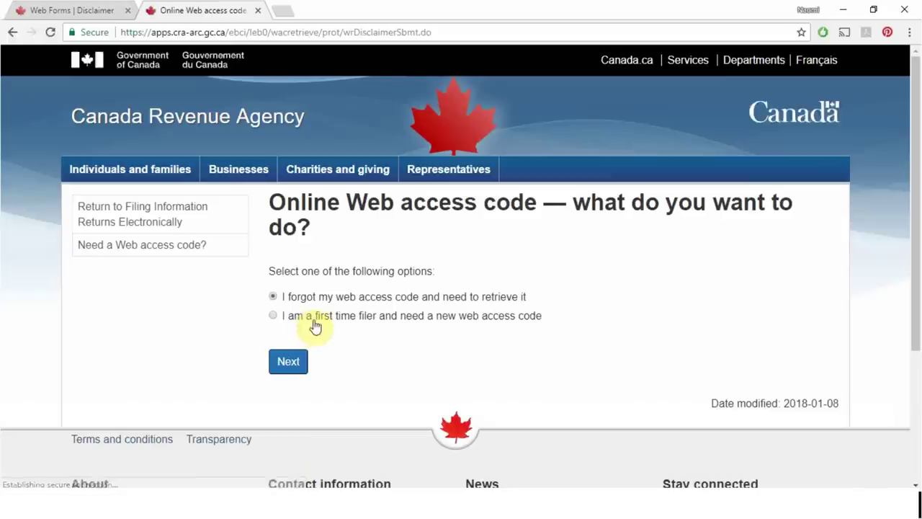
Step: Choose first-time filer, then enter the payroll account number and registration date 05/05/2017
left_click(274, 317)
left_click(294, 366)
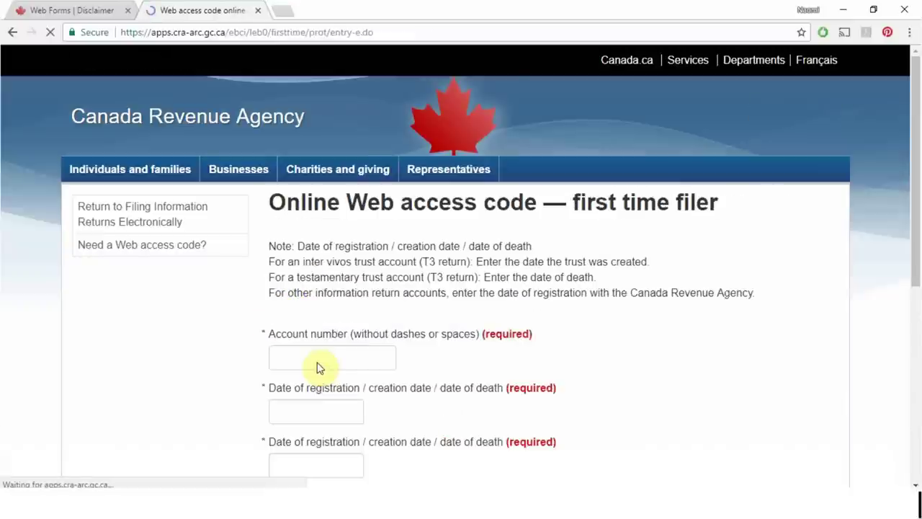
left_click(318, 363)
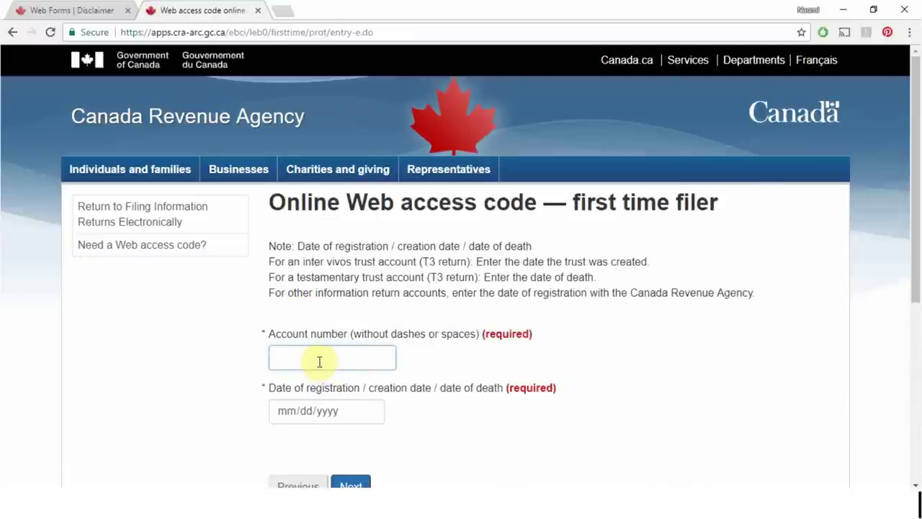
type("123456")
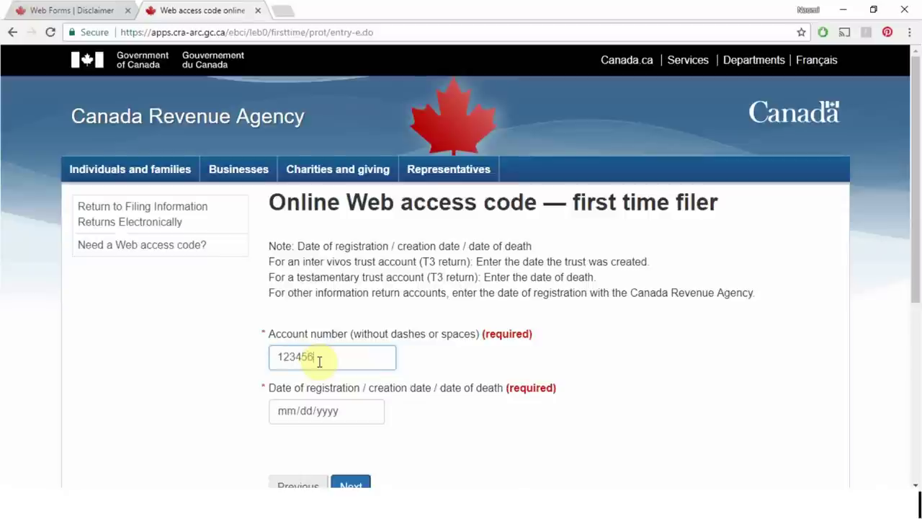
type("789RP0001")
key("Tab")
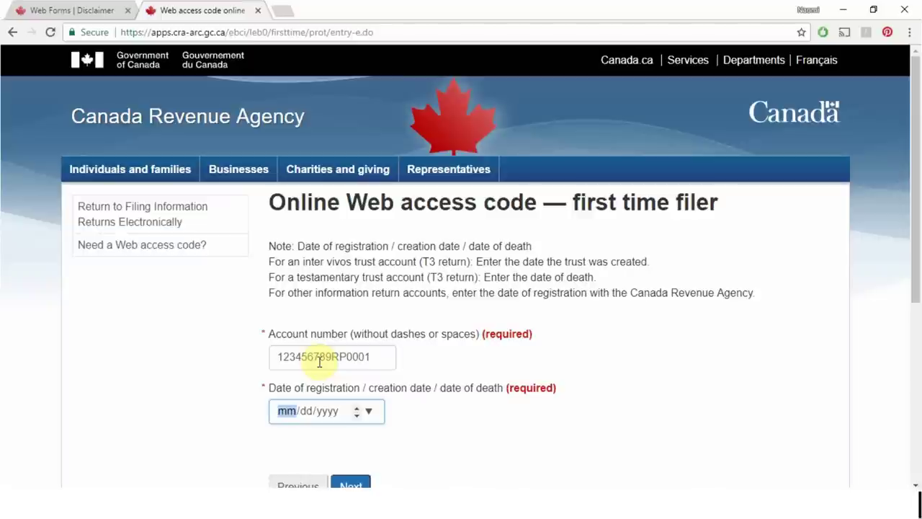
type("05/05/")
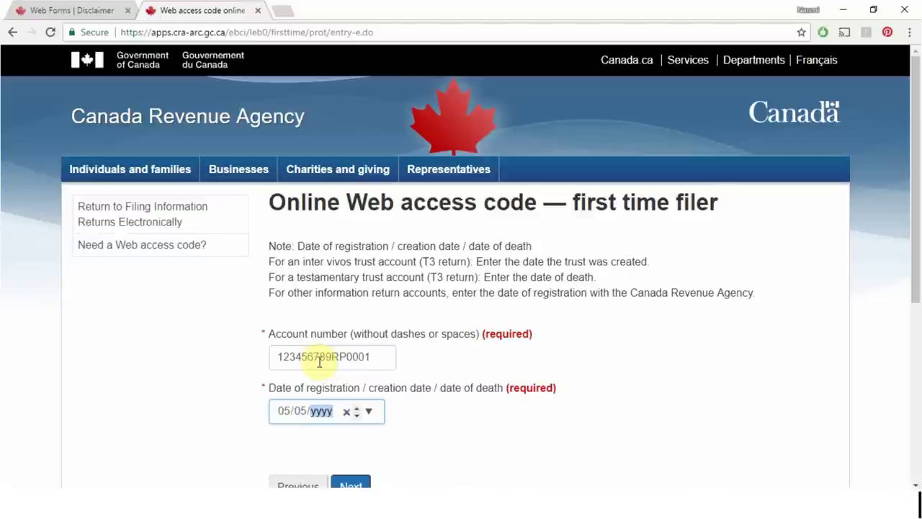
type("2017")
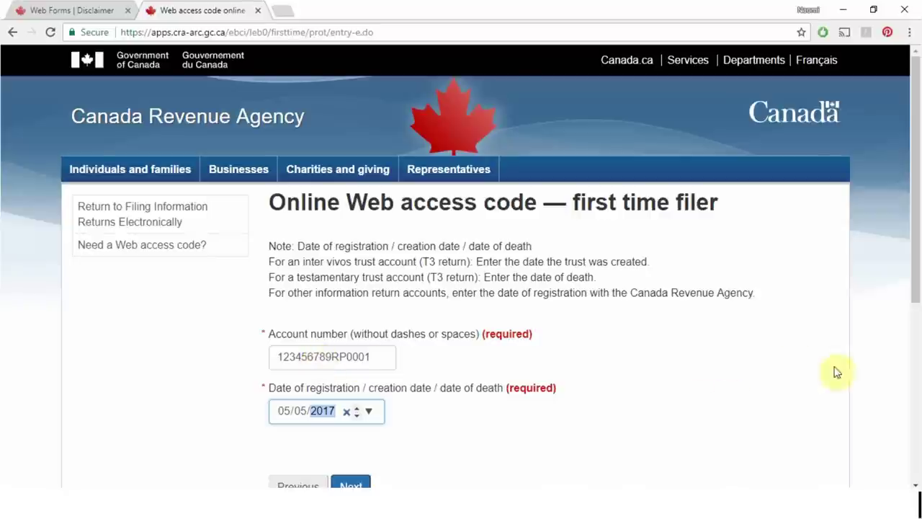
left_click(751, 360)
Step: Return to the 'Web Forms | Disclaimer' browser tab, leaving the filled-in form open
left_click(282, 414)
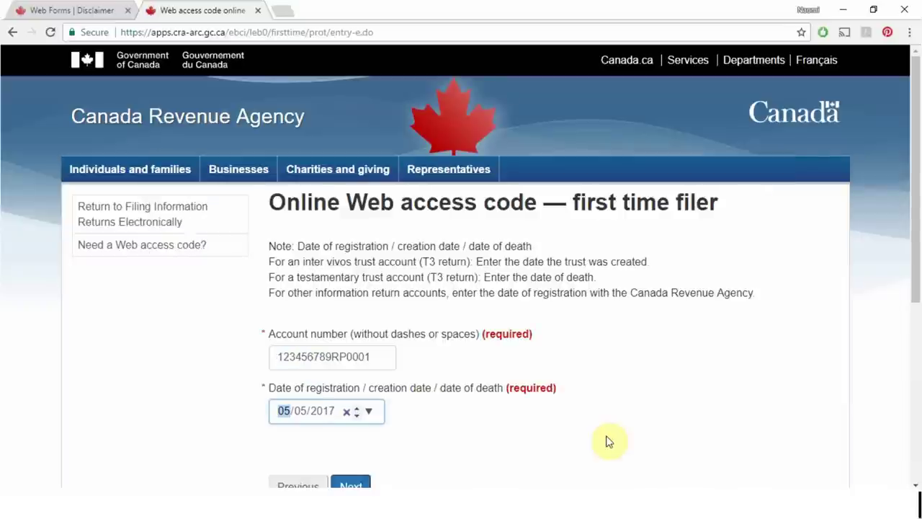
left_click(30, 9)
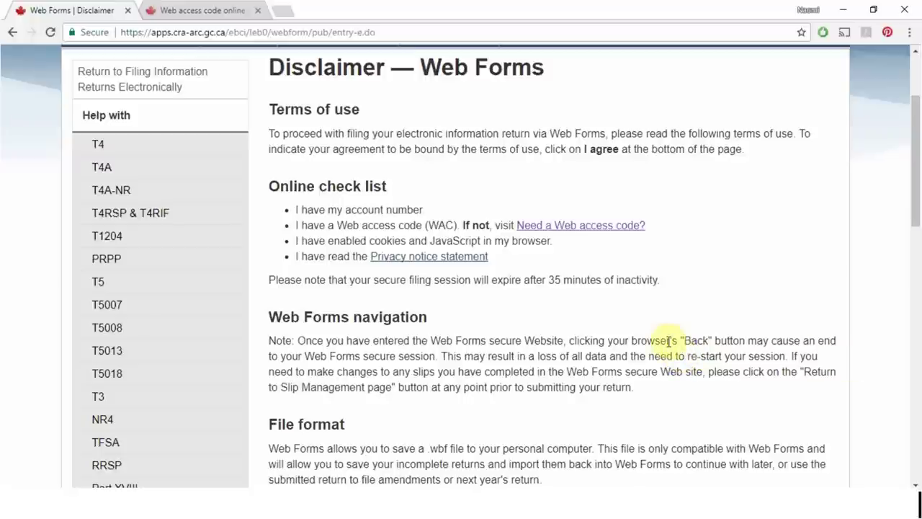
Step: Scroll through the Web Forms disclaimer and agree to the terms of use
scroll(668, 341, "down", 8)
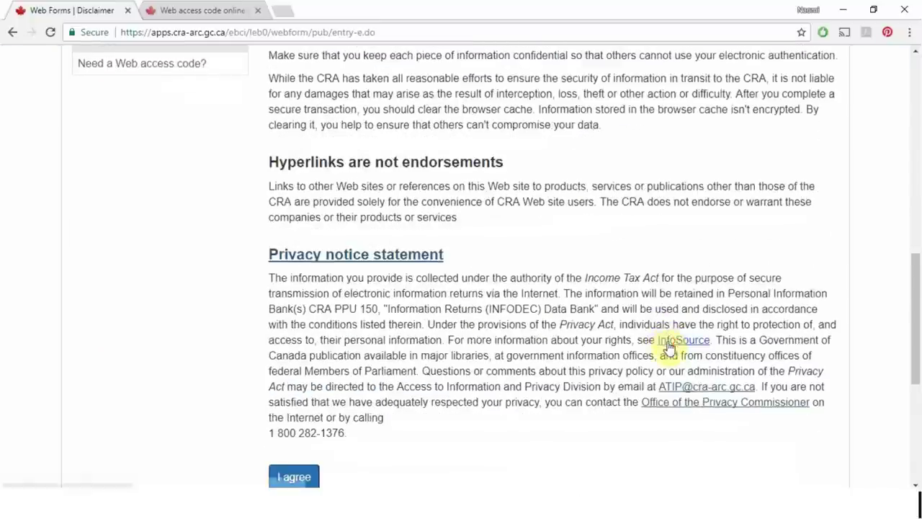
scroll(668, 346, "down", 1)
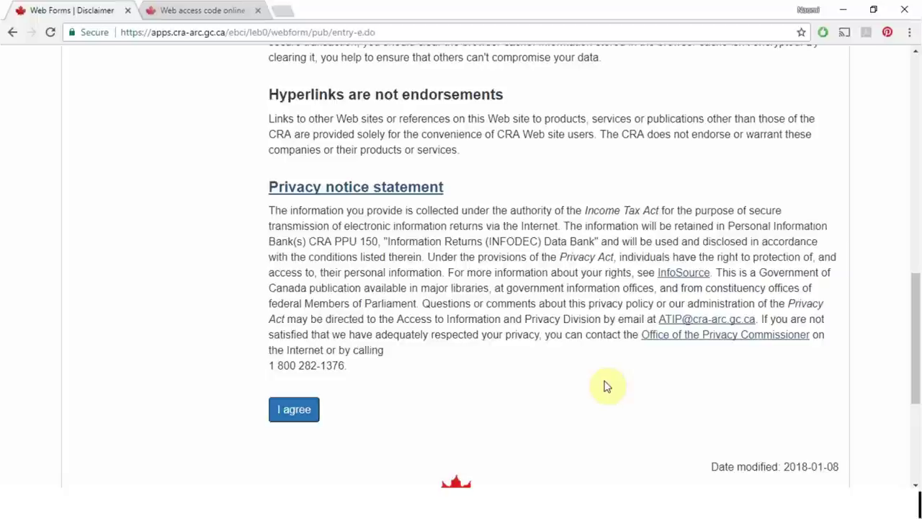
scroll(604, 386, "up", 15)
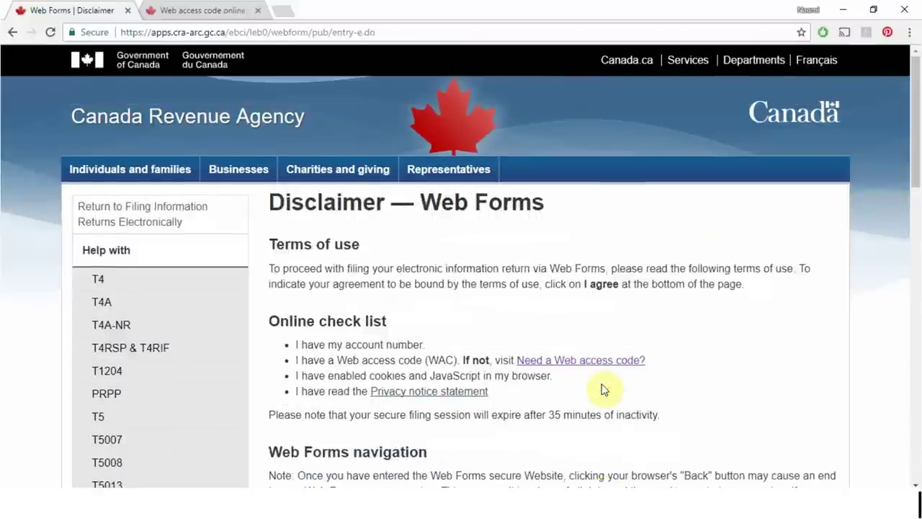
scroll(603, 389, "down", 1)
scroll(603, 388, "down", 3)
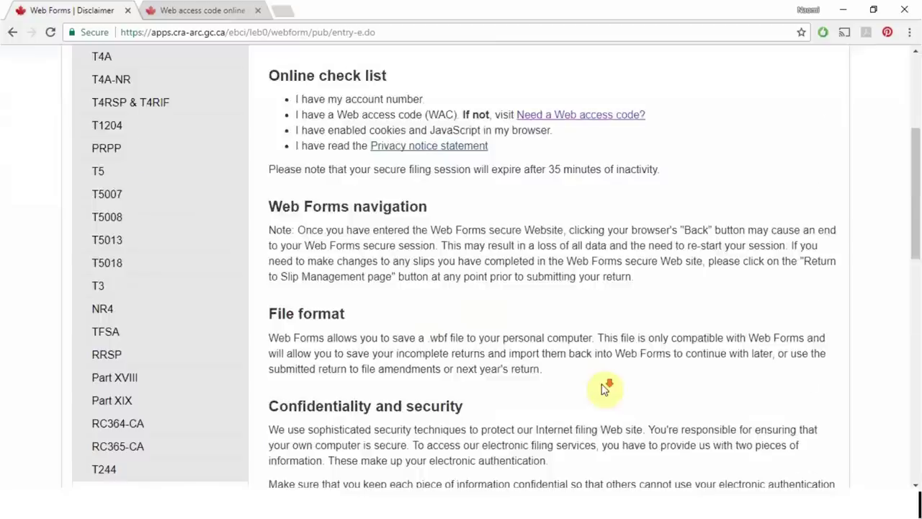
scroll(605, 386, "down", 11)
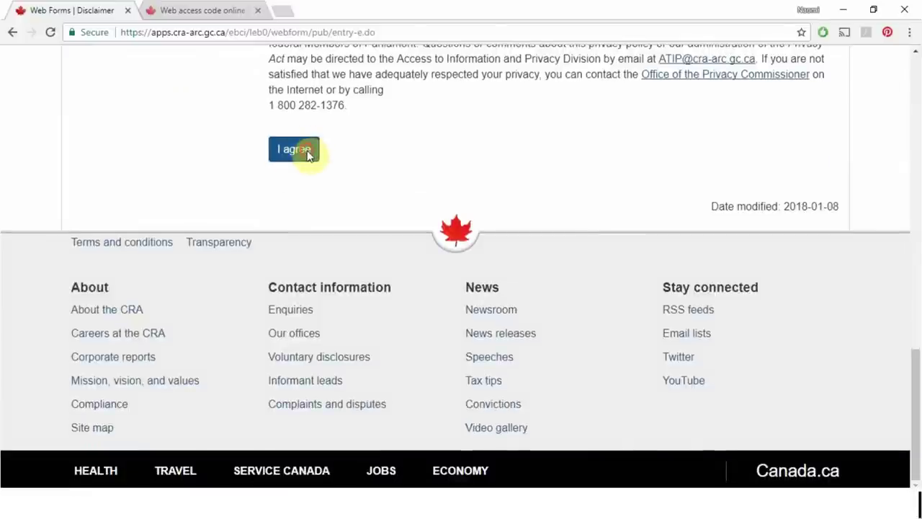
left_click(307, 151)
Step: Enter the payroll account number and the Web access code
left_click(355, 263)
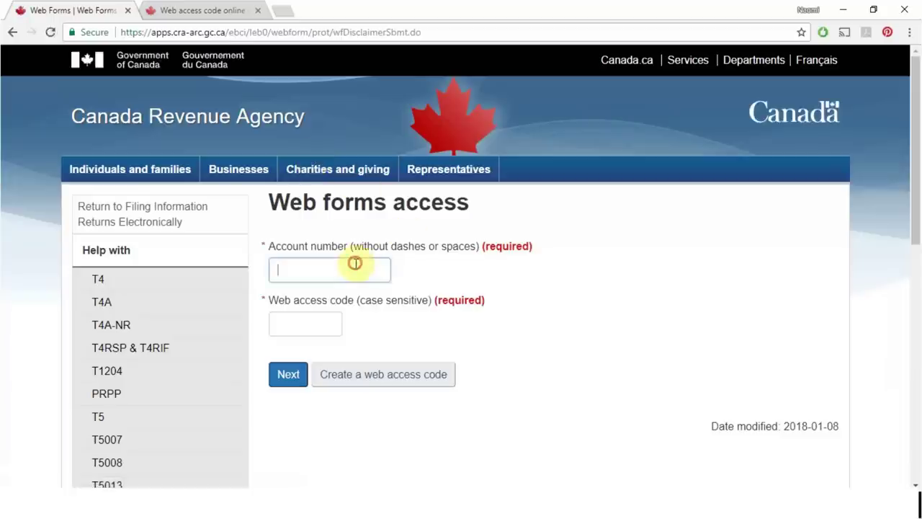
type("987645321")
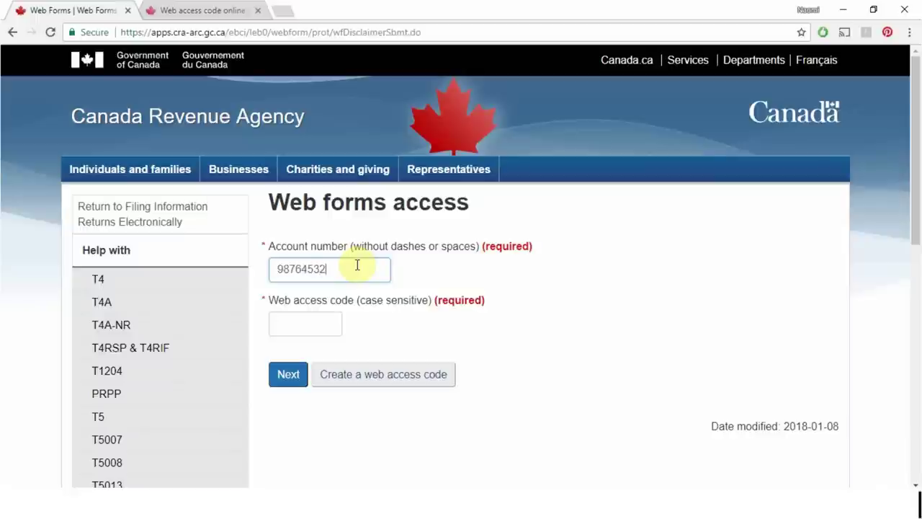
type("RP0001")
key("Tab")
type("****")
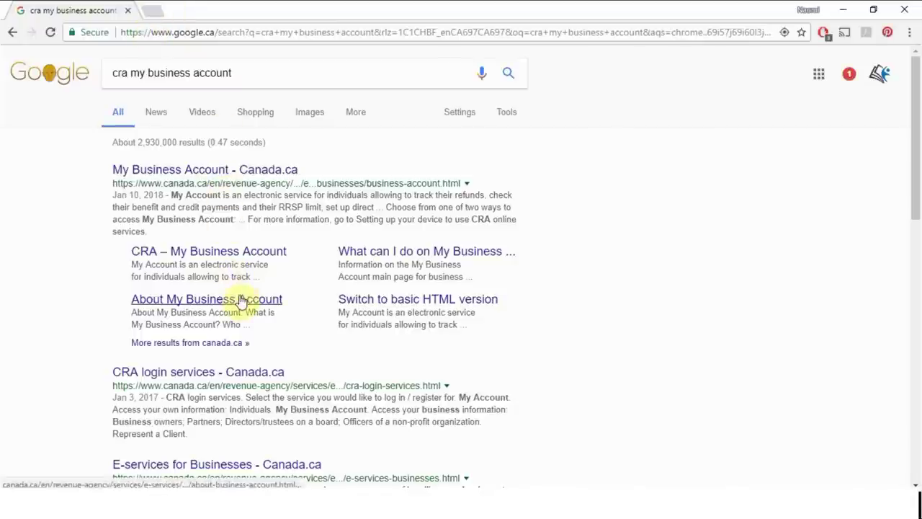
Step: Go from CRA login services through My Business Account to the CRA user ID sign-in page
left_click(191, 373)
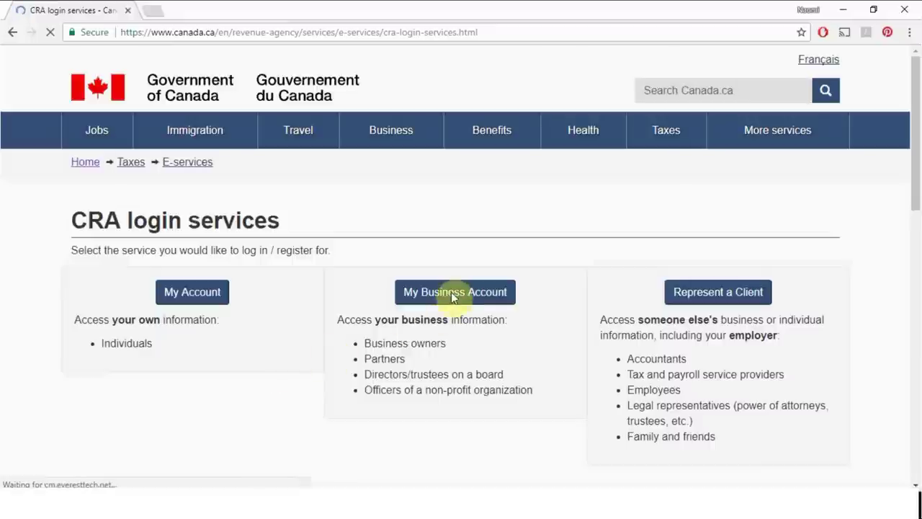
left_click(454, 294)
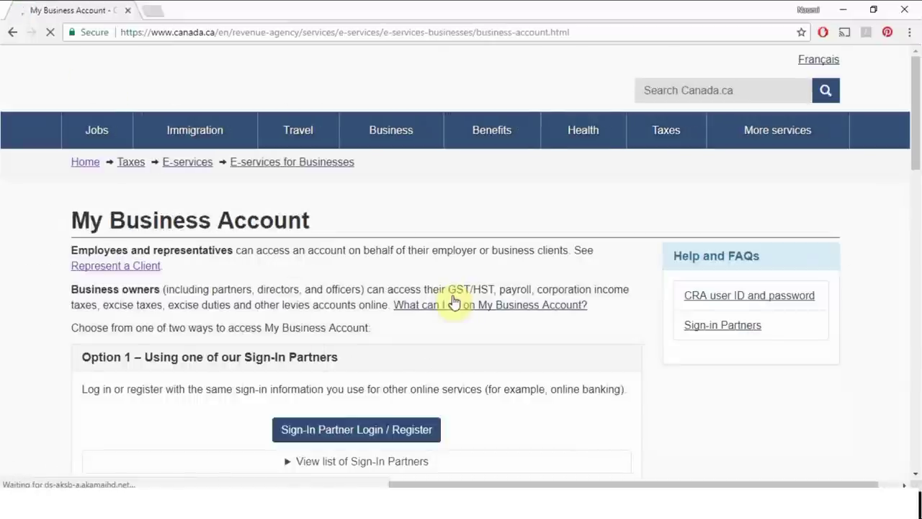
scroll(455, 299, "down", 6)
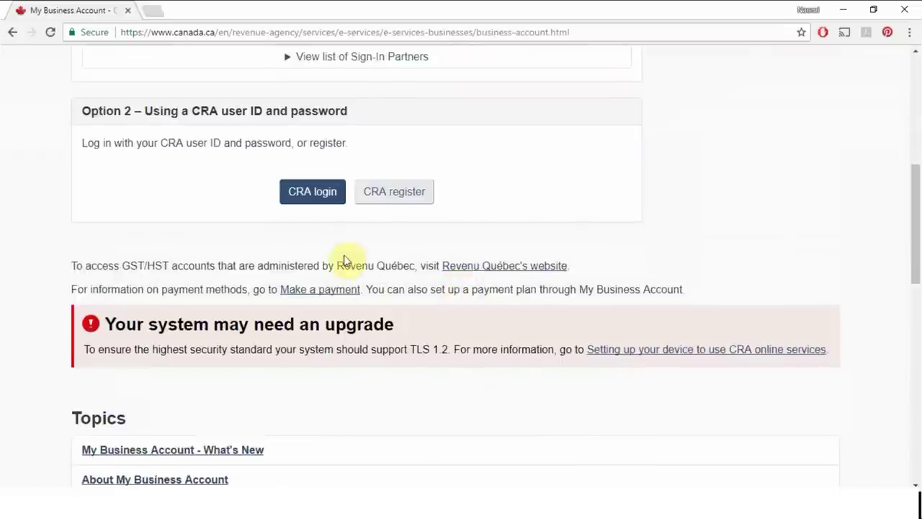
left_click(308, 202)
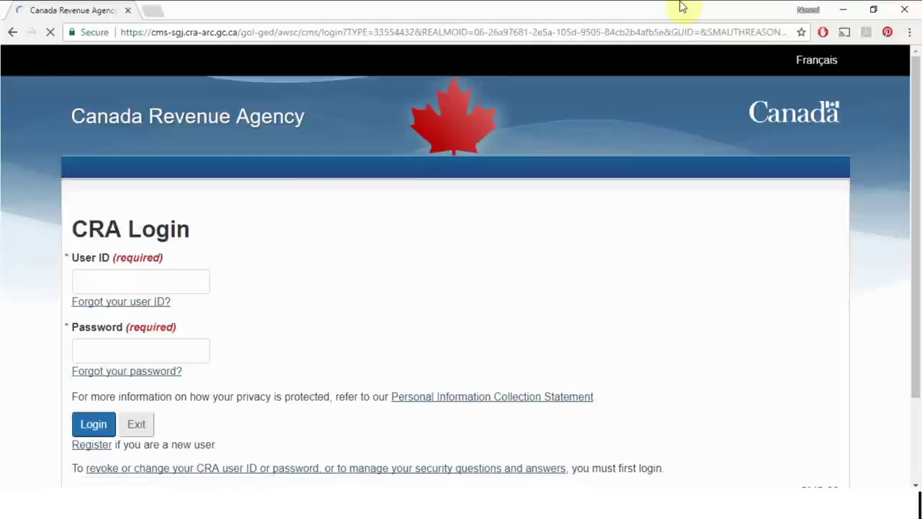
Step: Sign in with the CRA user ID and password
left_click(162, 277)
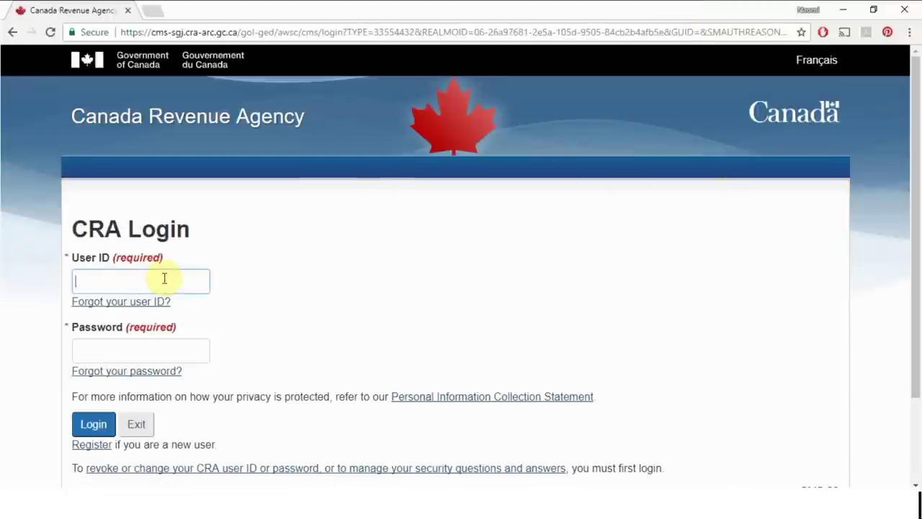
type("JohnD123")
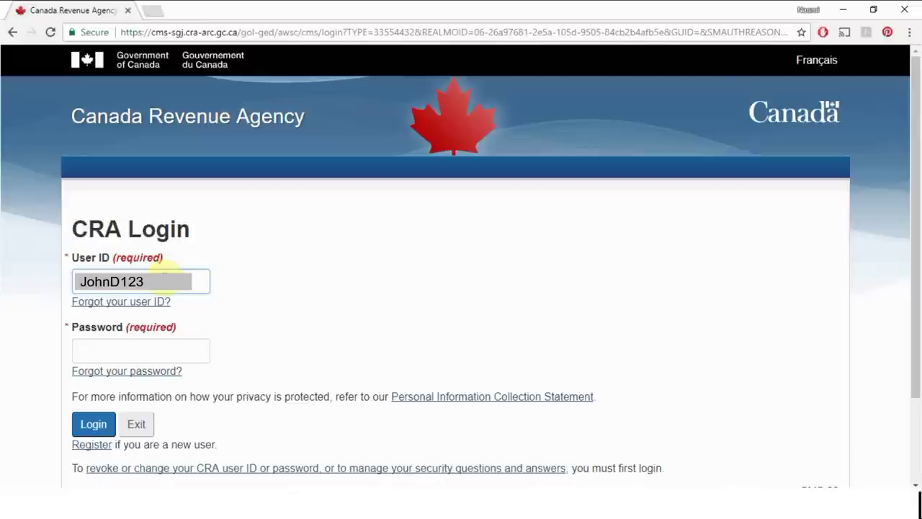
left_click(157, 351)
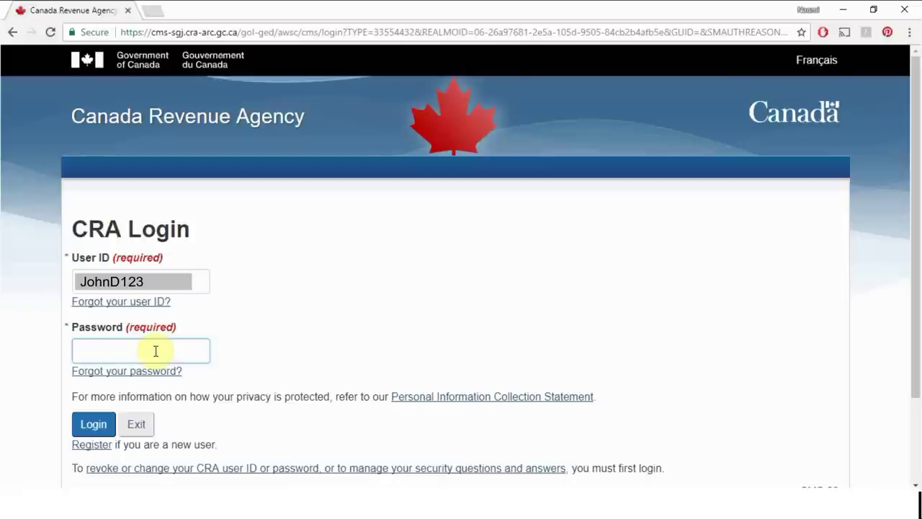
type("**********")
left_click(93, 425)
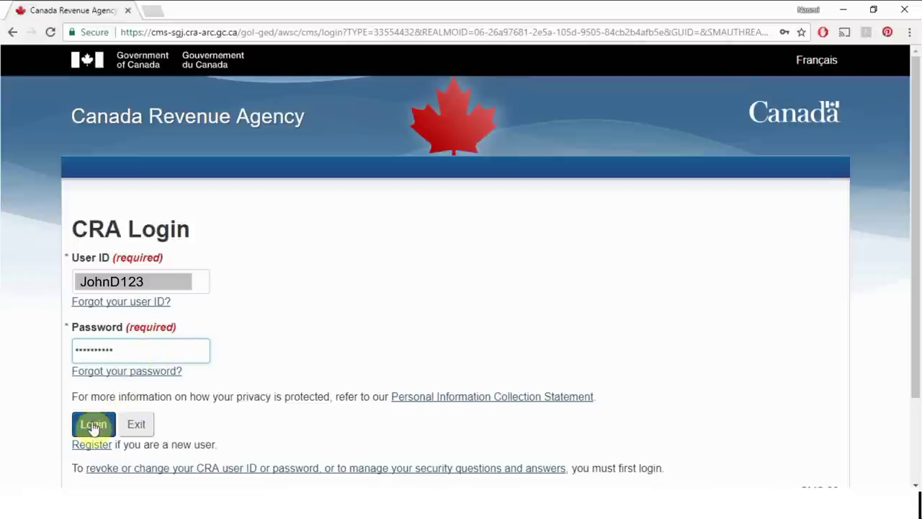
left_click(93, 425)
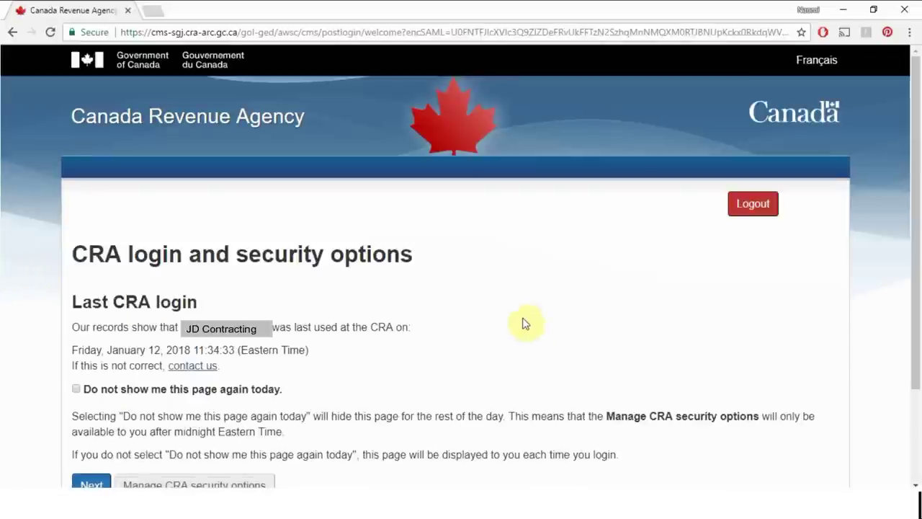
scroll(466, 325, "down", 3)
Step: Continue past the last-login notice and open Web Forms from Payroll's File a return
left_click(88, 376)
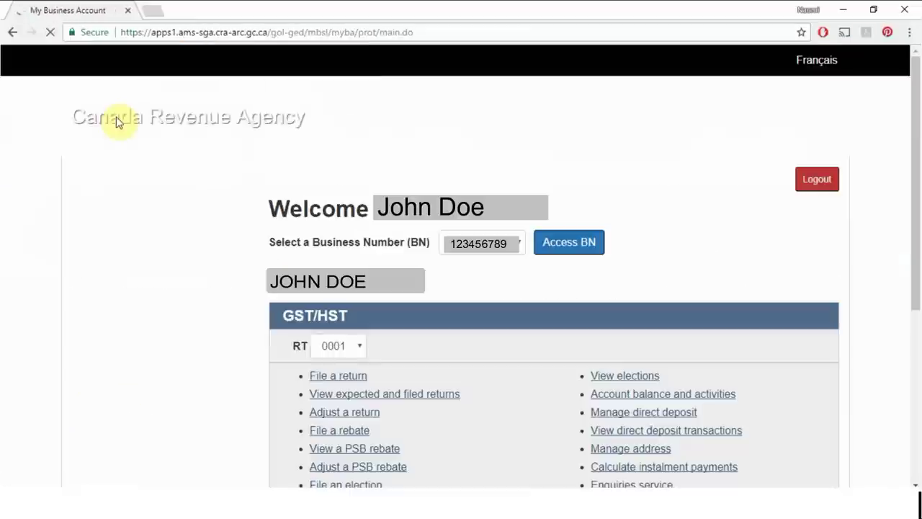
scroll(730, 307, "down", 2)
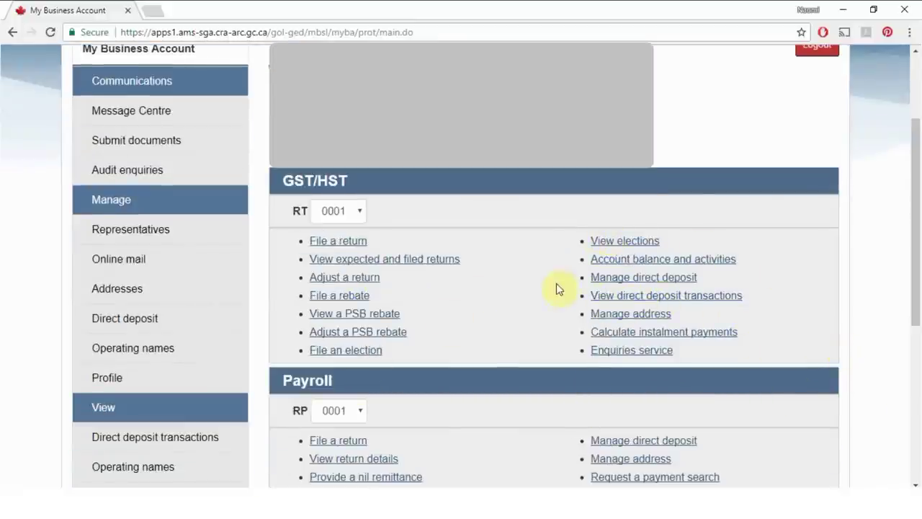
scroll(551, 286, "down", 1)
scroll(547, 294, "down", 1)
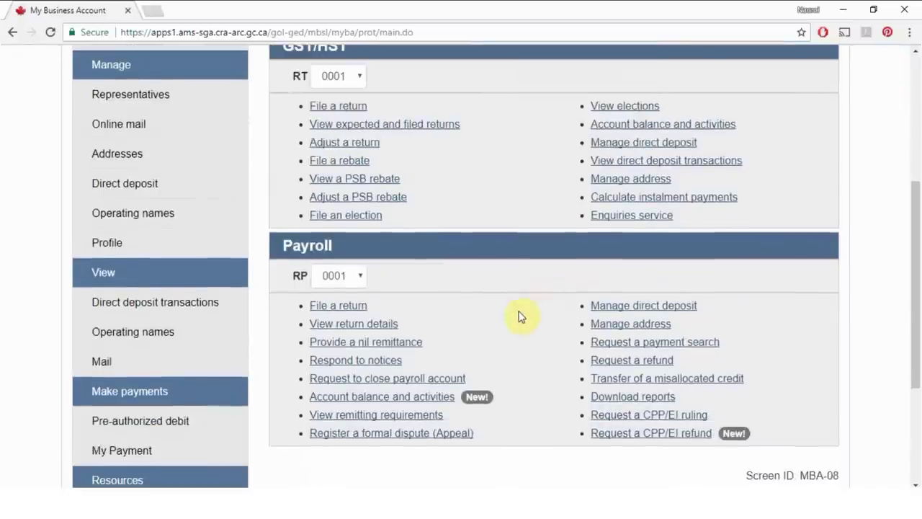
left_click(352, 311)
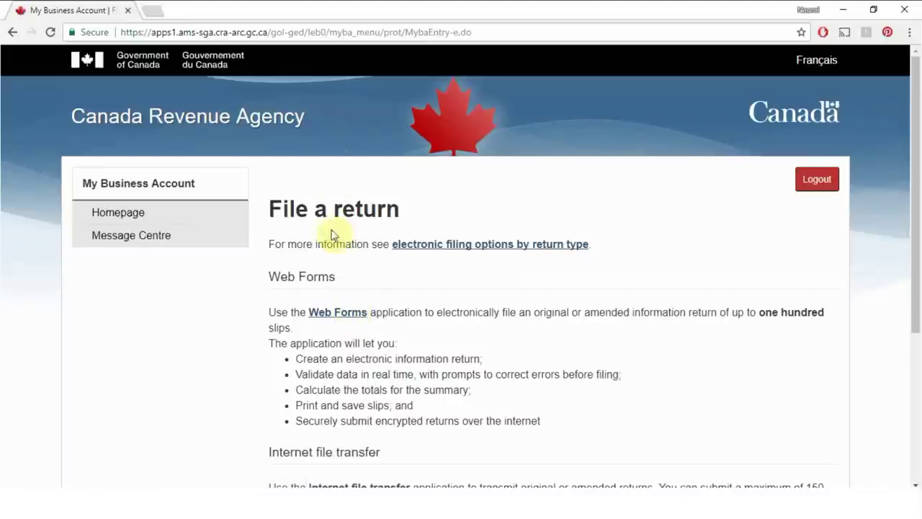
left_click(351, 316)
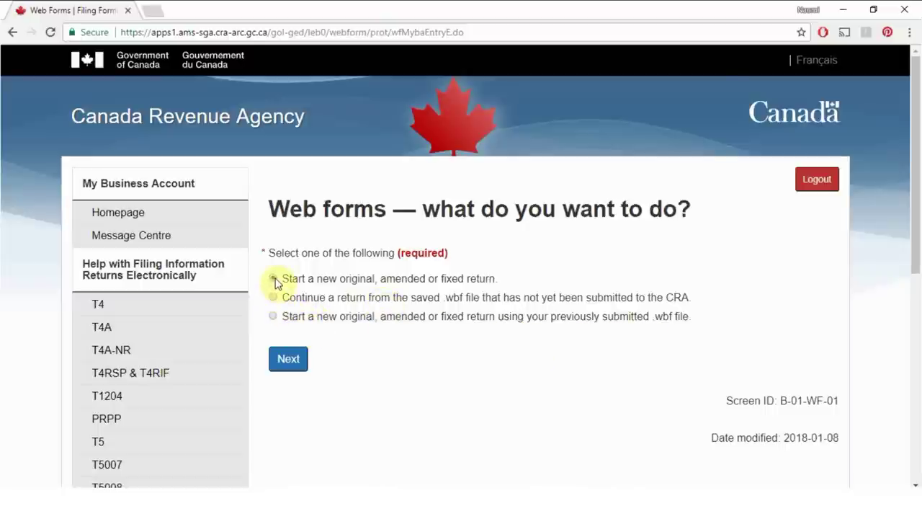
Step: Proceed with 'Start a new original, amended or fixed return'
left_click(293, 360)
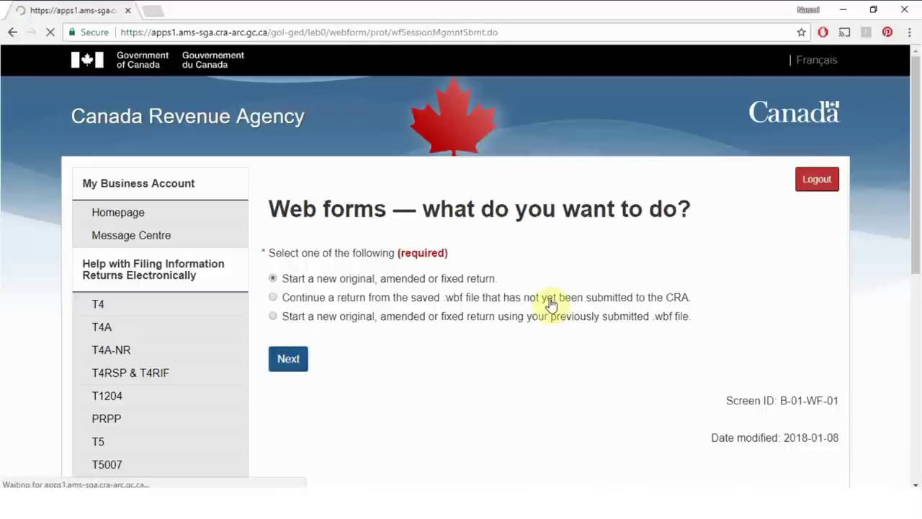
Step: Enter the payroll account number with program ID RP0001 and choose T4 as return type
left_click(372, 272)
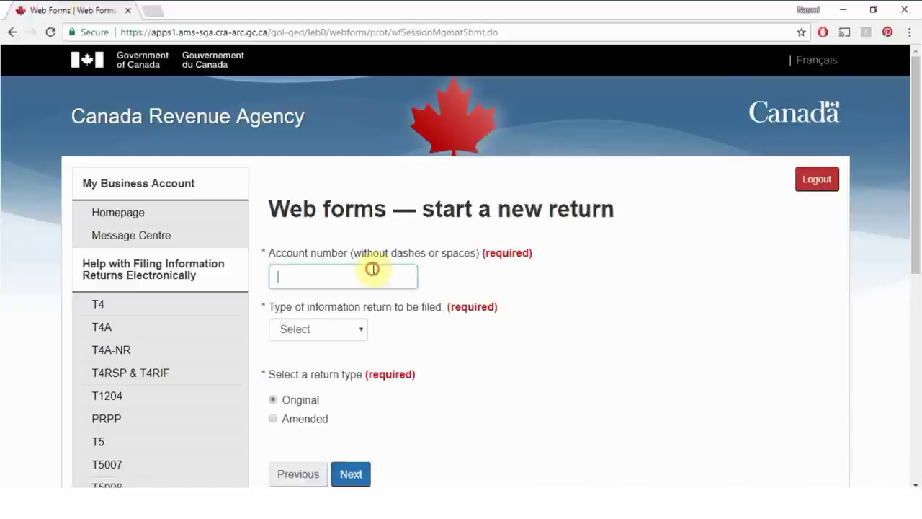
type("123456789")
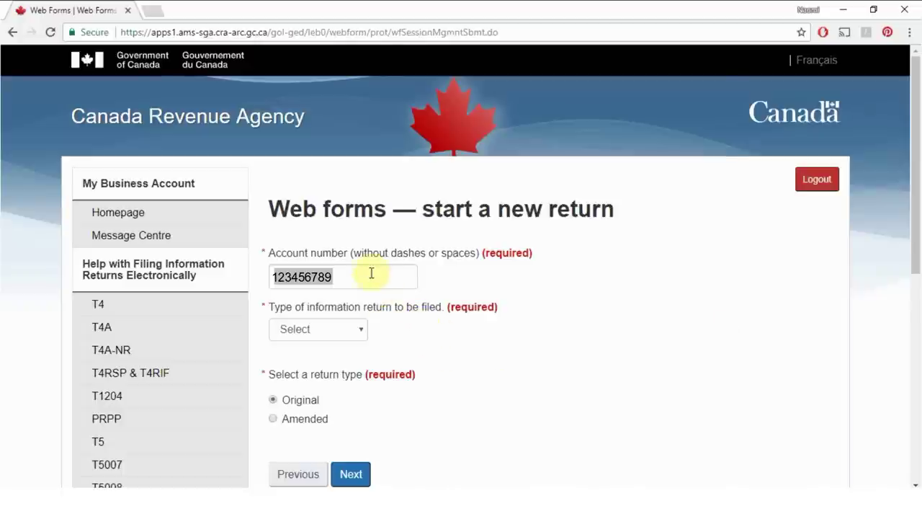
left_click(353, 284)
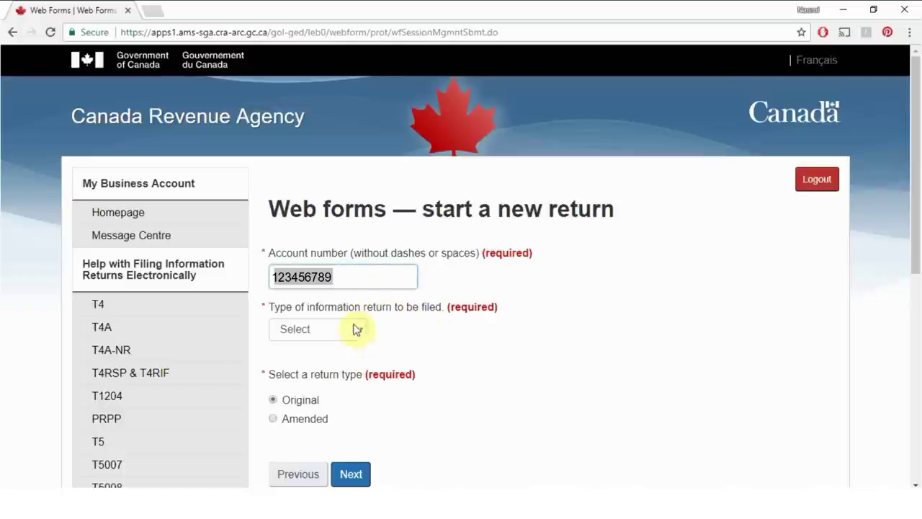
type("R")
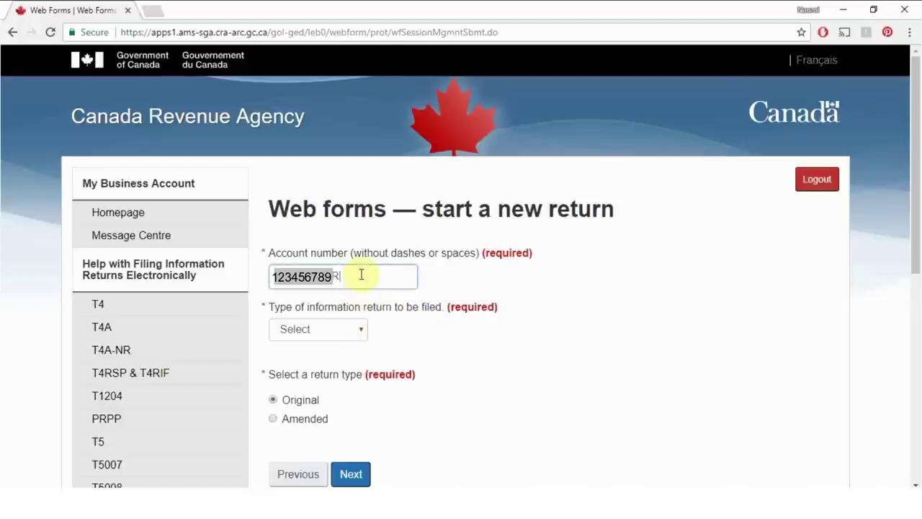
type("P0001")
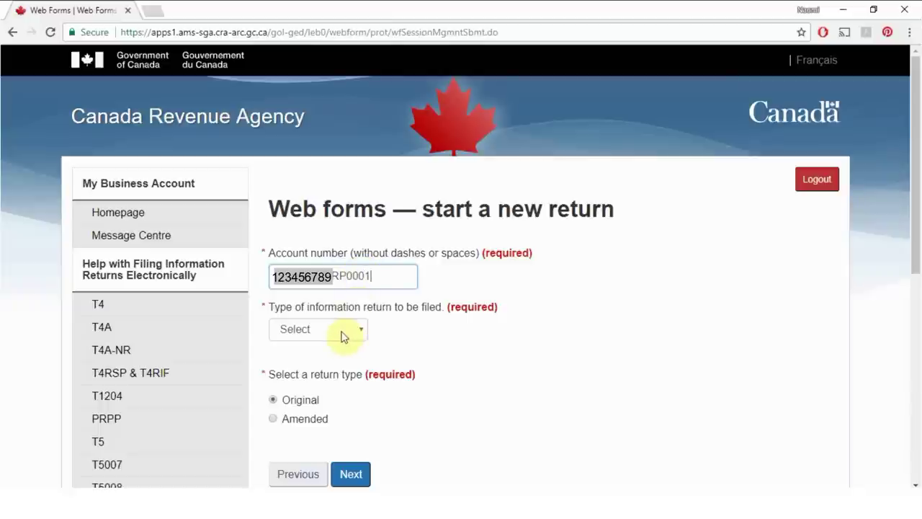
left_click(343, 332)
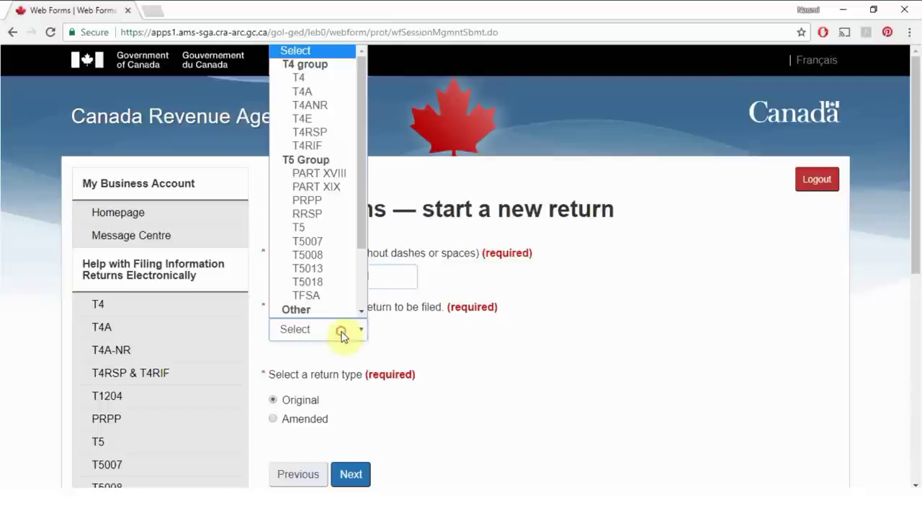
left_click(309, 79)
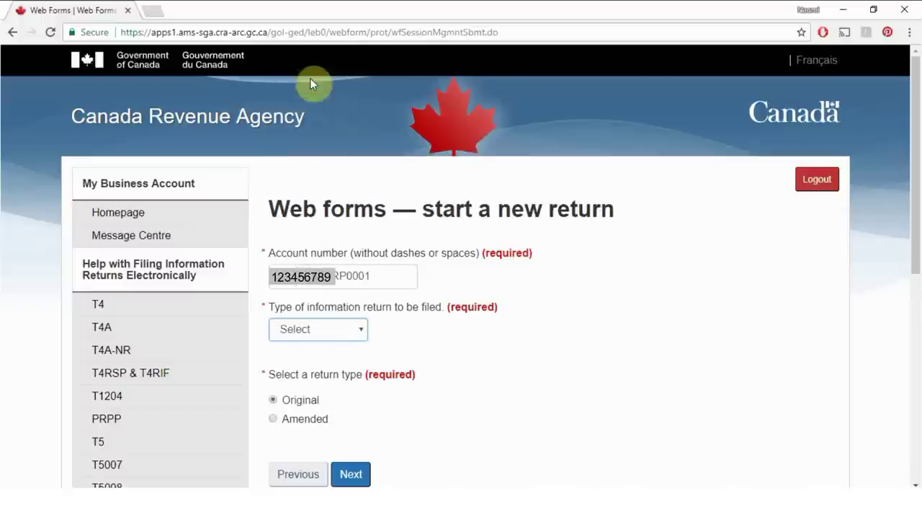
scroll(488, 358, "down", 1)
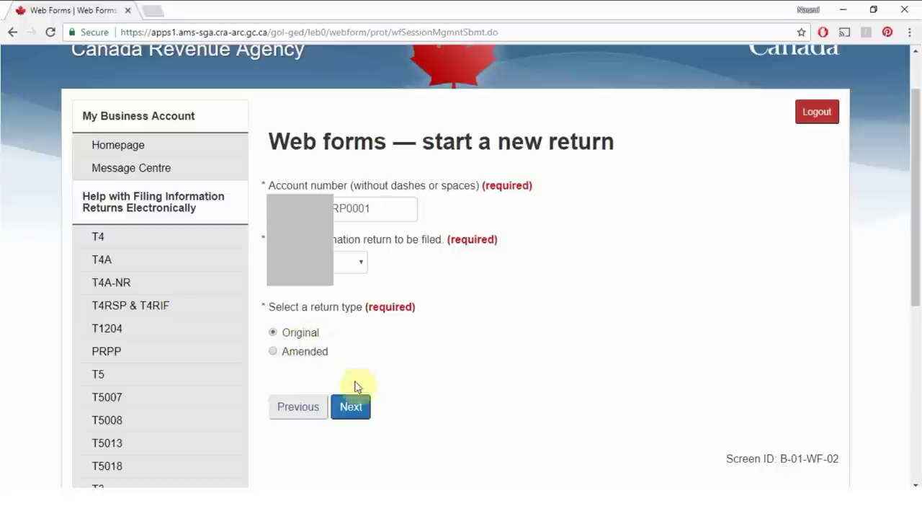
Step: Continue to the employer/payer information page and select tax year 2017
left_click(351, 407)
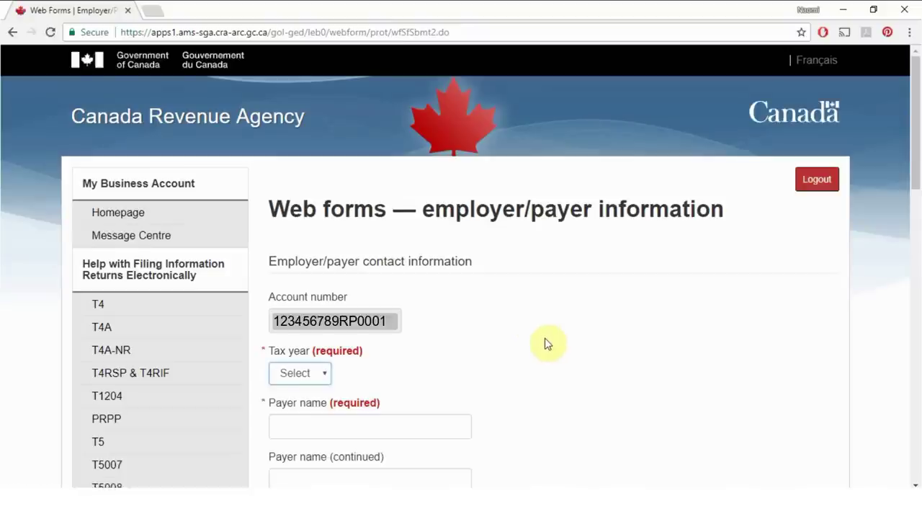
scroll(531, 346, "down", 1)
left_click(299, 307)
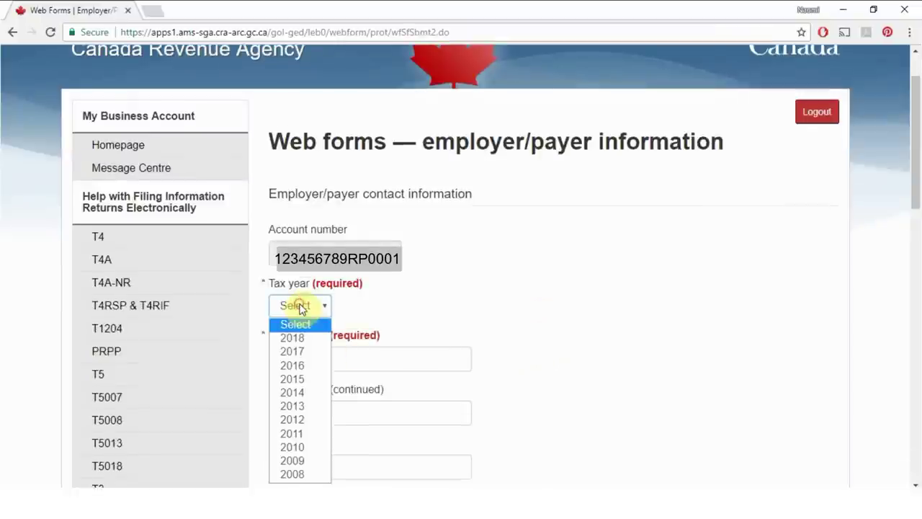
left_click(305, 353)
left_click(339, 356)
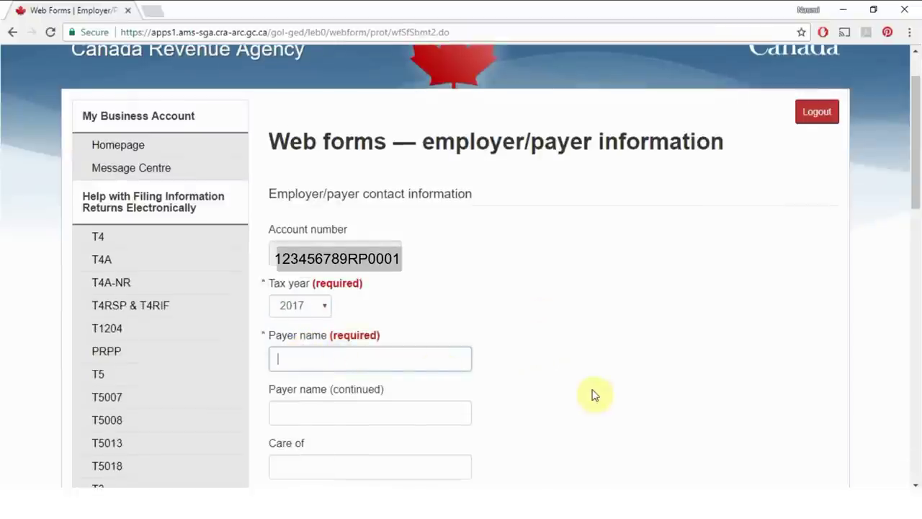
scroll(576, 386, "down", 2)
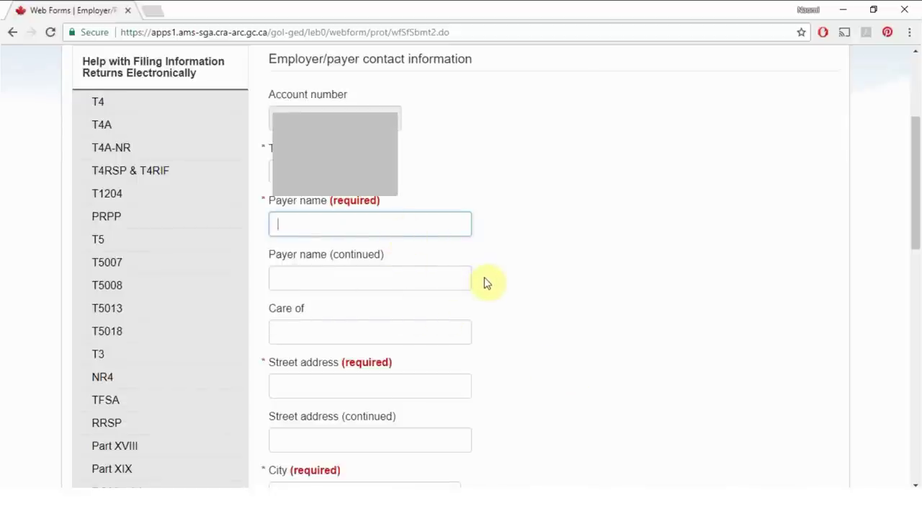
scroll(484, 283, "up", 1)
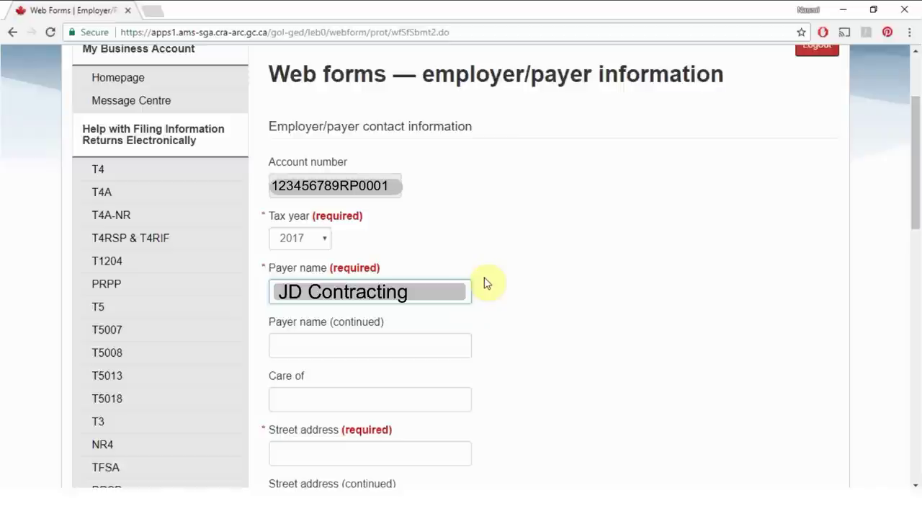
Step: Enter the payer's name and street address
key("Tab")
type("John Doe")
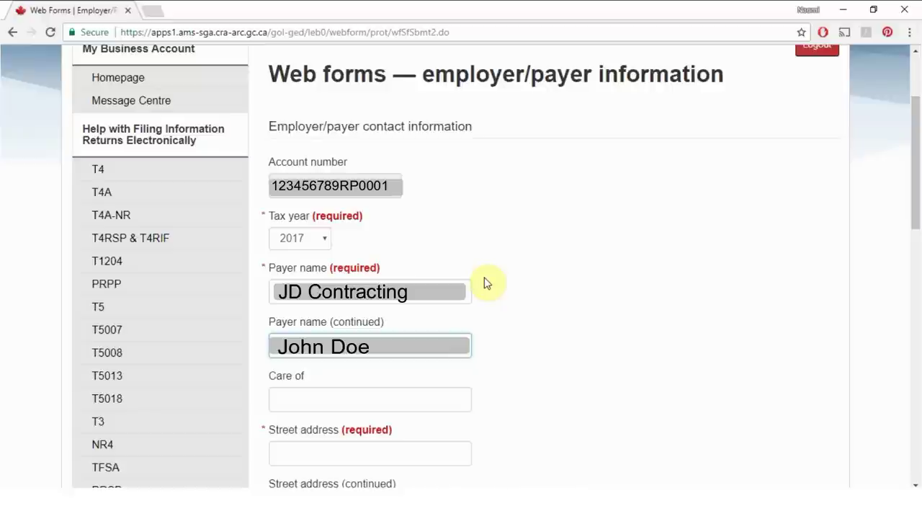
key("Tab")
key("Tab")
type("123 Business Street")
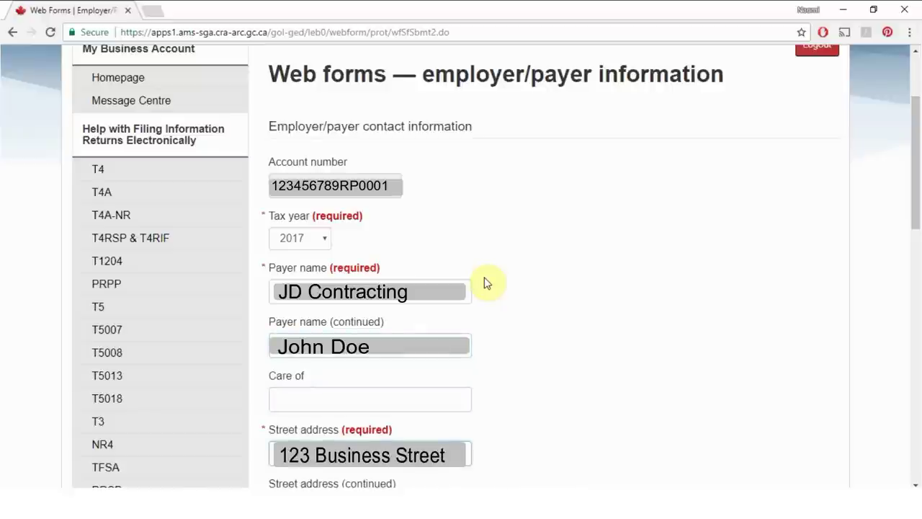
key("Tab")
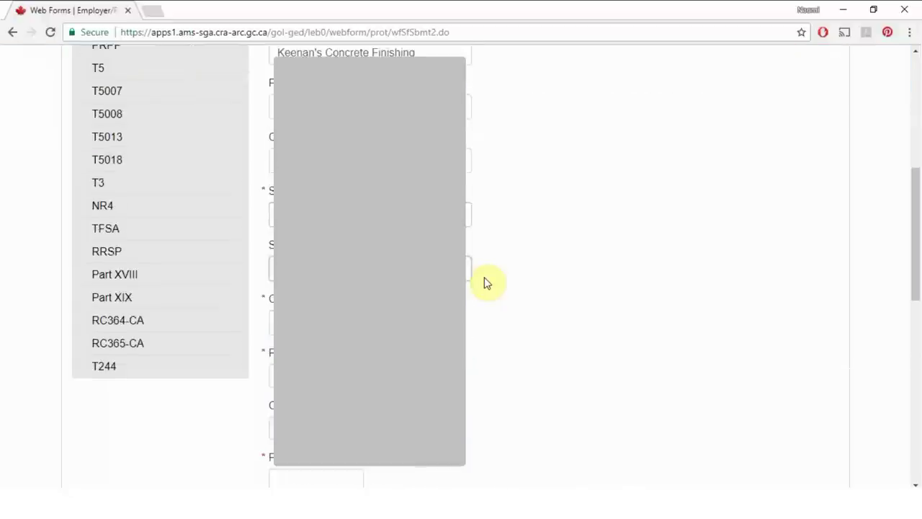
Step: Fill in the city, set province Ontario and country Canada, and enter the postal code
left_click(336, 327)
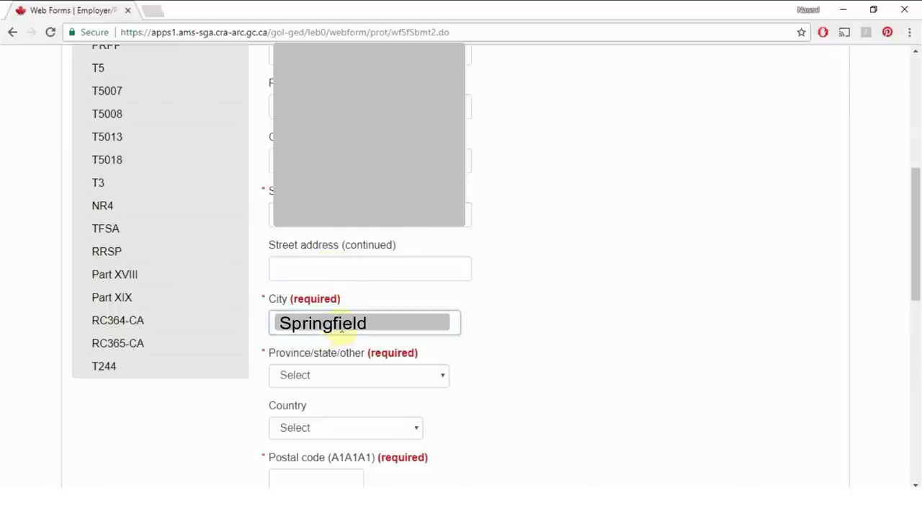
key("Tab")
key("o")
key("Tab")
key("c")
key("Tab")
type("A1A1A1")
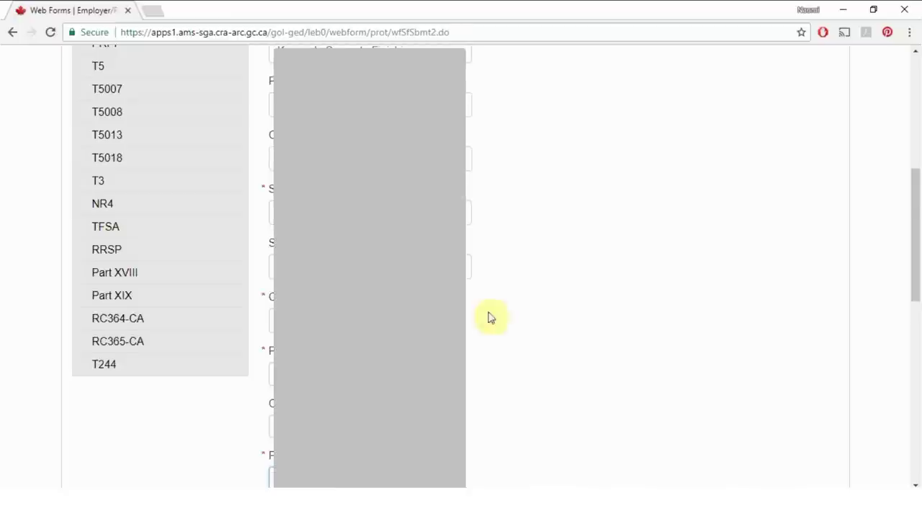
scroll(490, 315, "down", 3)
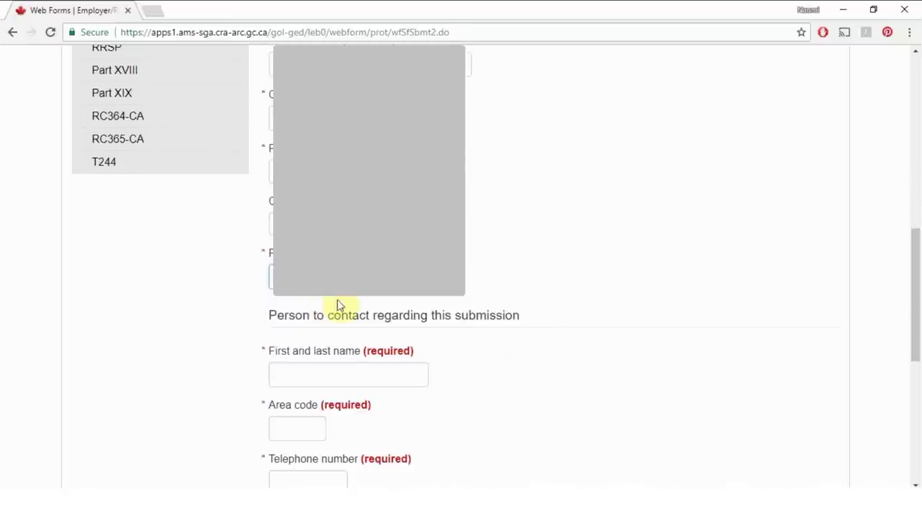
Step: Enter the contact person's first and last name and the area code
left_click(340, 375)
type("John Doe")
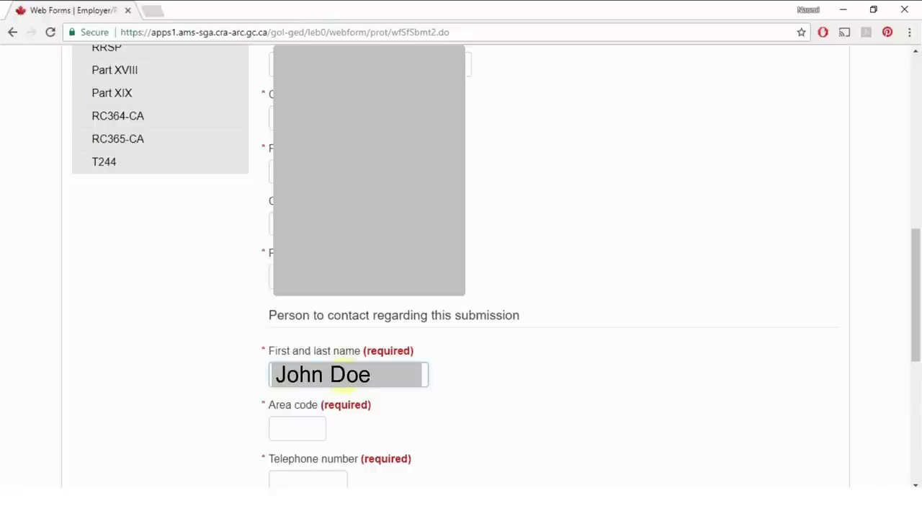
key("Tab")
type("505")
scroll(792, 432, "down", 1)
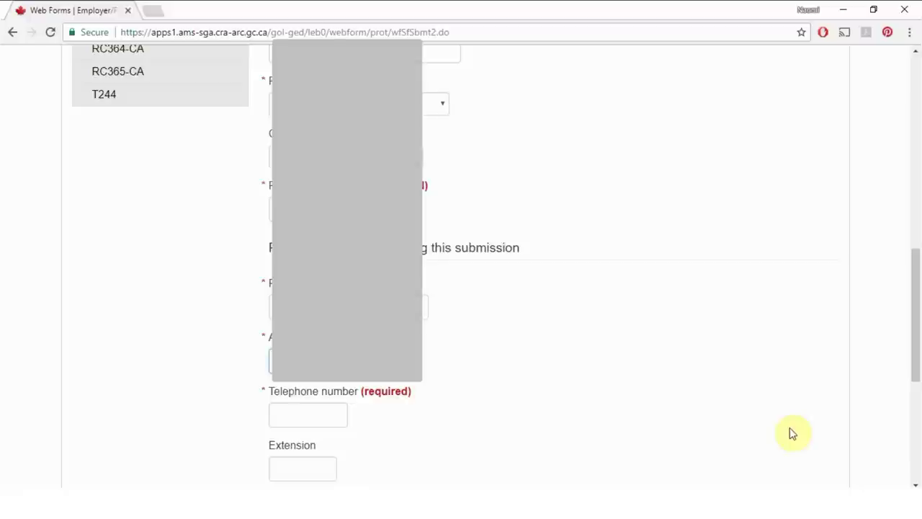
left_click_drag(346, 396, 336, 408)
Step: Enter the contact's telephone number and continue to the T4 slip form
left_click(336, 408)
type("5551234")
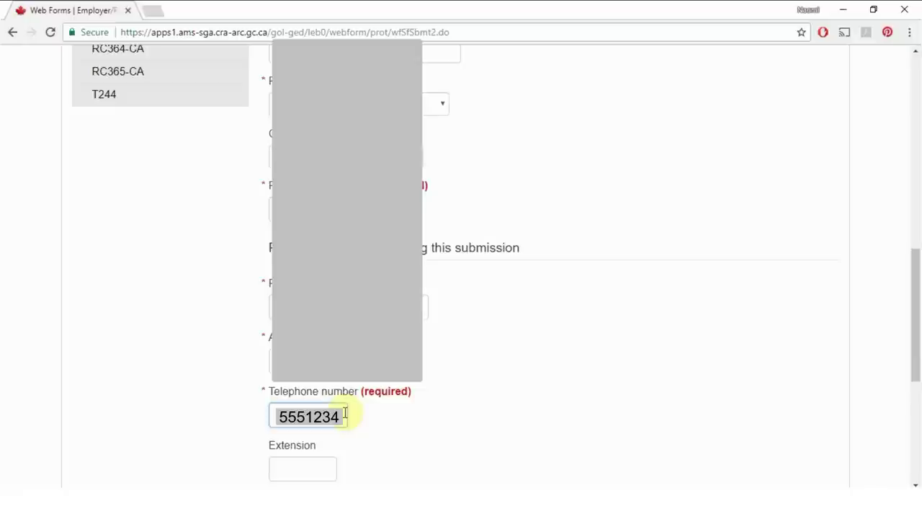
scroll(345, 412, "down", 2)
scroll(352, 370, "down", 2)
left_click(292, 321)
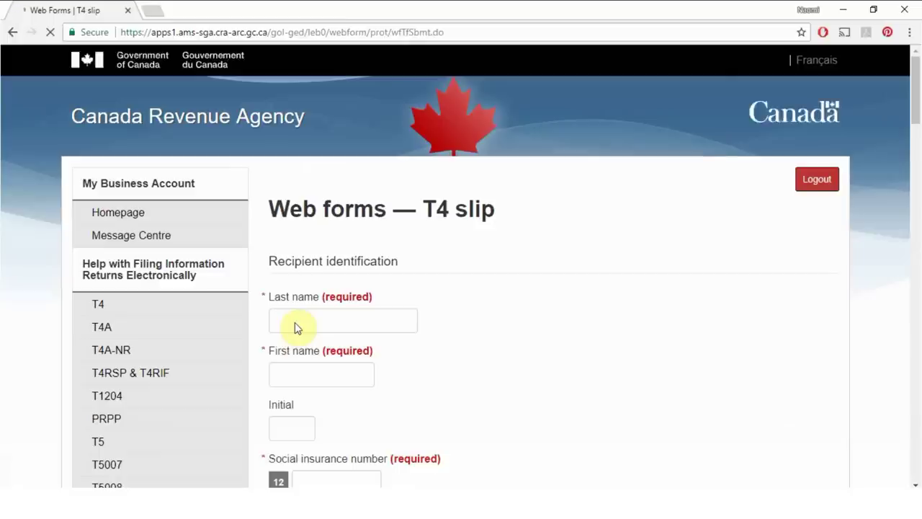
Step: Enter the employee's last name, first name and social insurance number
left_click(364, 324)
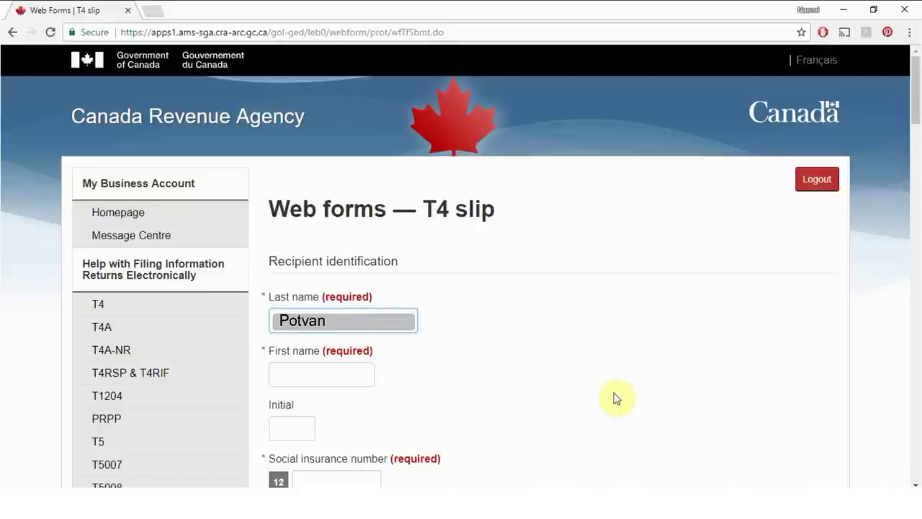
key("Tab")
key("Tab")
key("Tab")
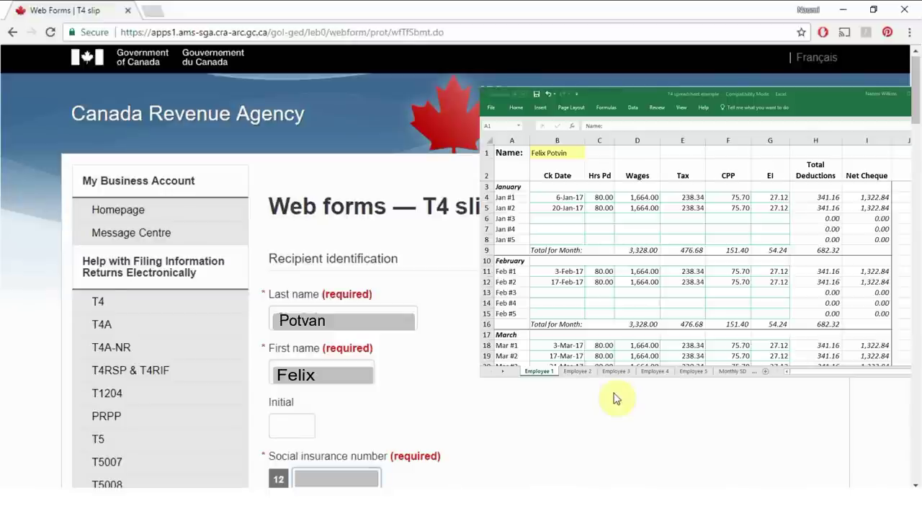
type("987654321")
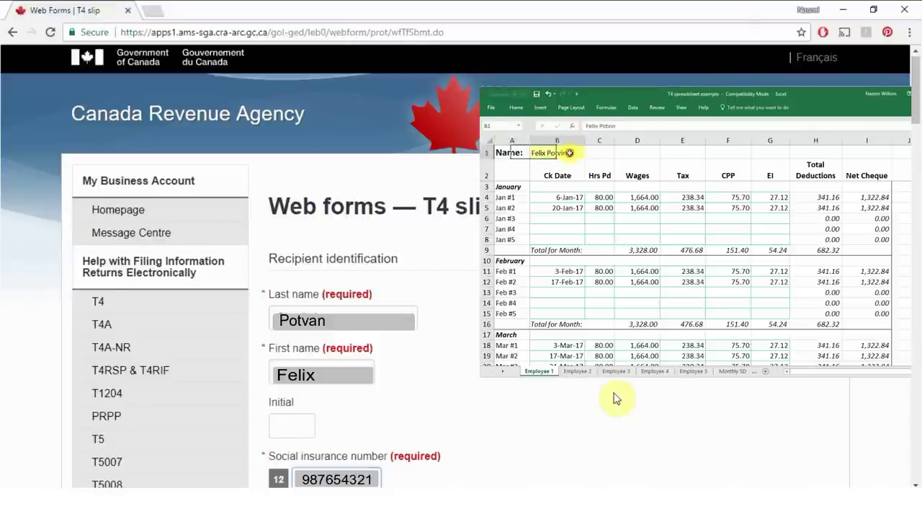
Step: Enter the employee's street address and postal code, and set province of employment to ON
key("Tab")
key("Tab")
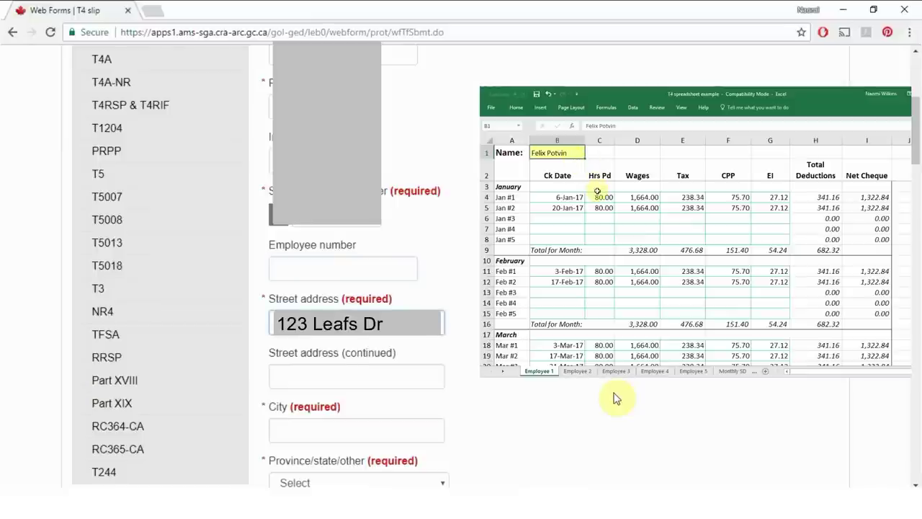
key("Tab")
key("Tab")
type("Springfield")
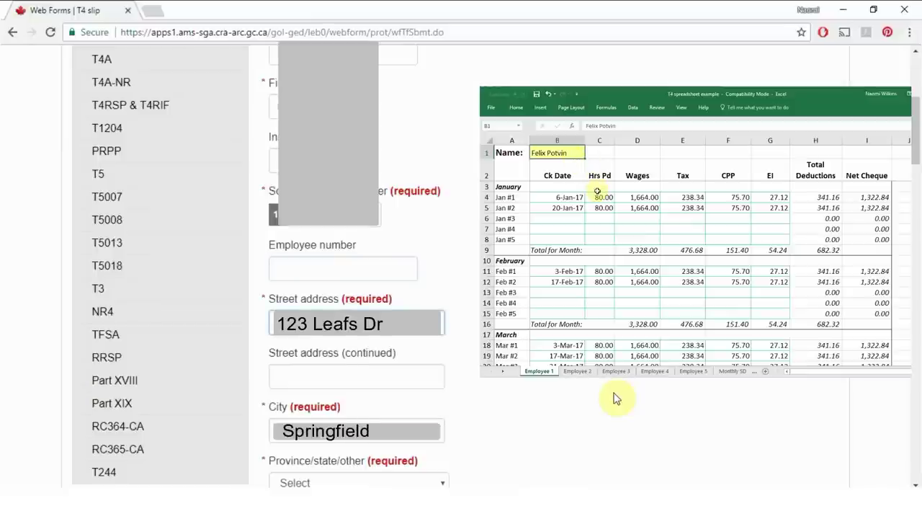
key("Tab")
key("Tab")
key("Tab")
type("A1A1A1")
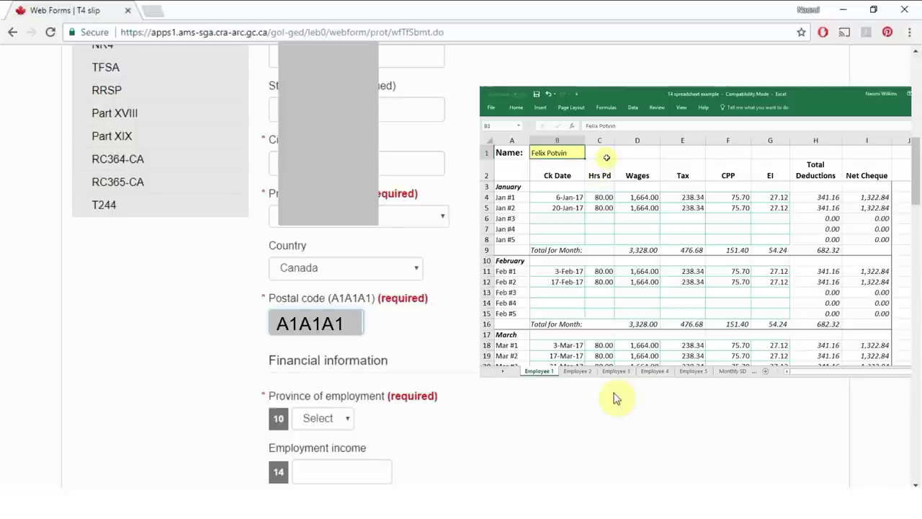
key("Tab")
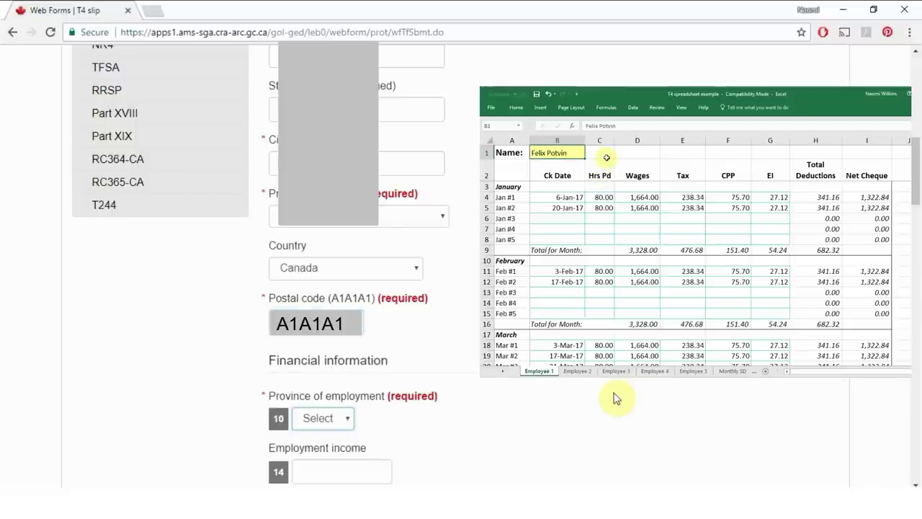
key("o")
key("Tab")
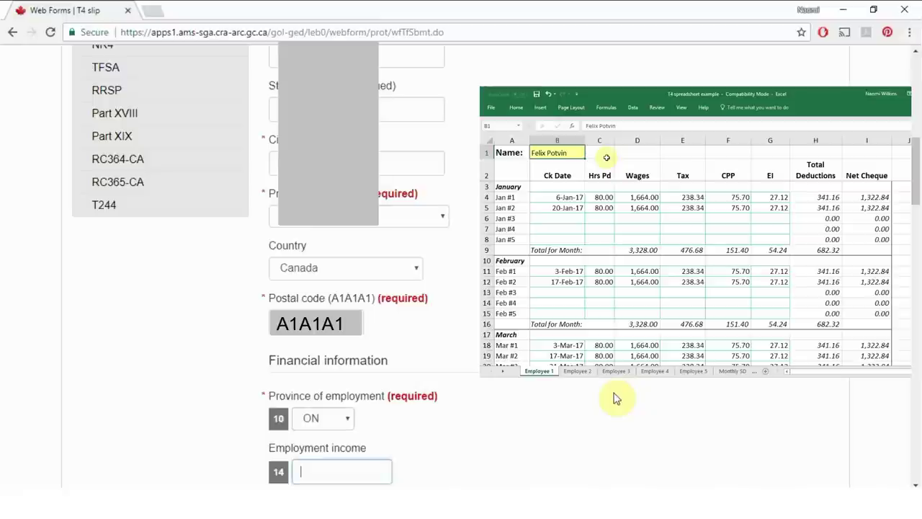
Step: Enter employment income 43,264.00, CPP contributions 1,968.20 and EI premiums 705.12
type("43,264.00")
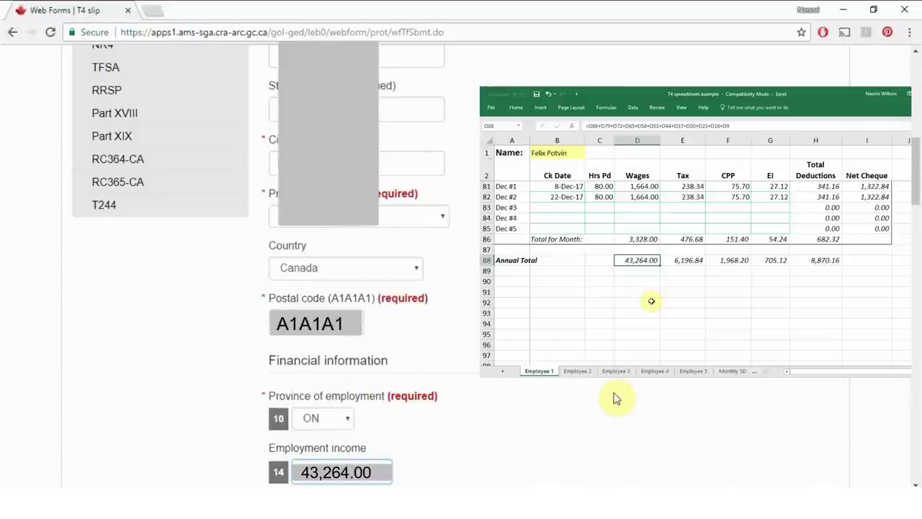
key("Tab")
type("1,968.20")
key("Tab")
key("Tab")
type("705.12")
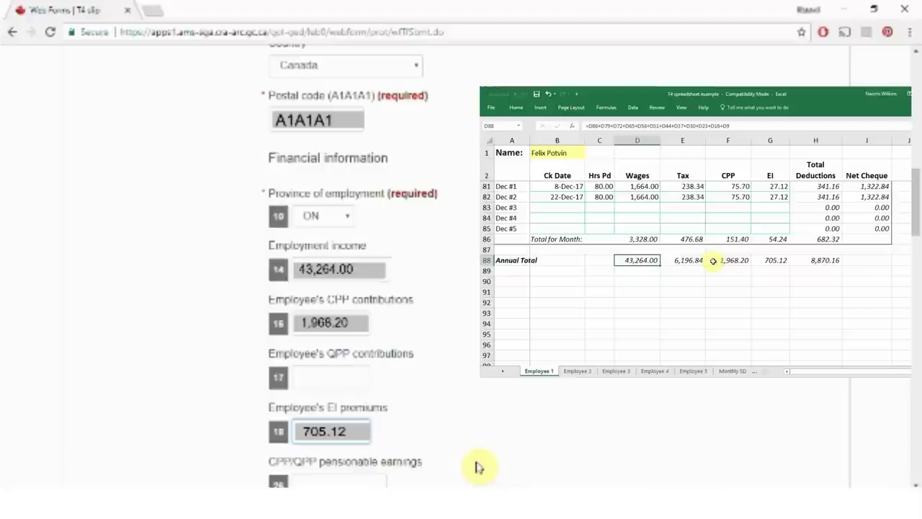
Step: Check the formula behind the annual CPP total in the payroll sheet
left_click(713, 260)
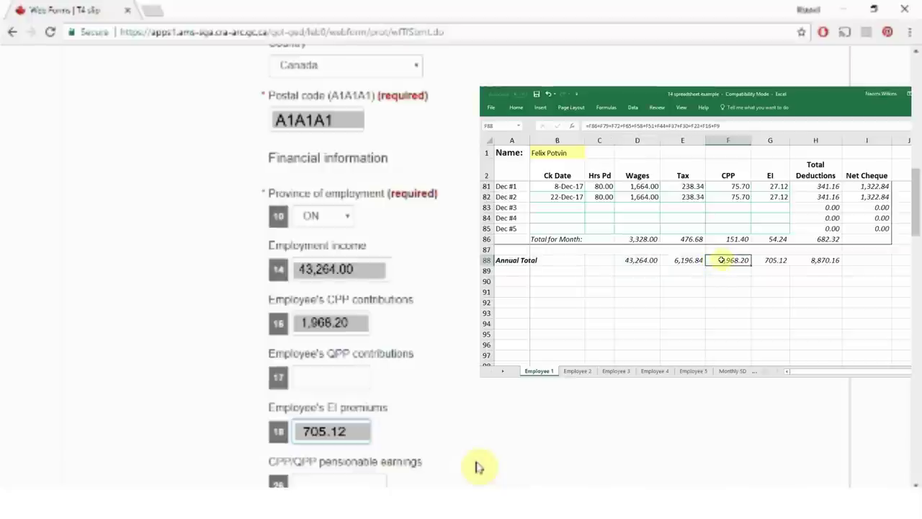
double_click(723, 259)
scroll(725, 263, "up", 8)
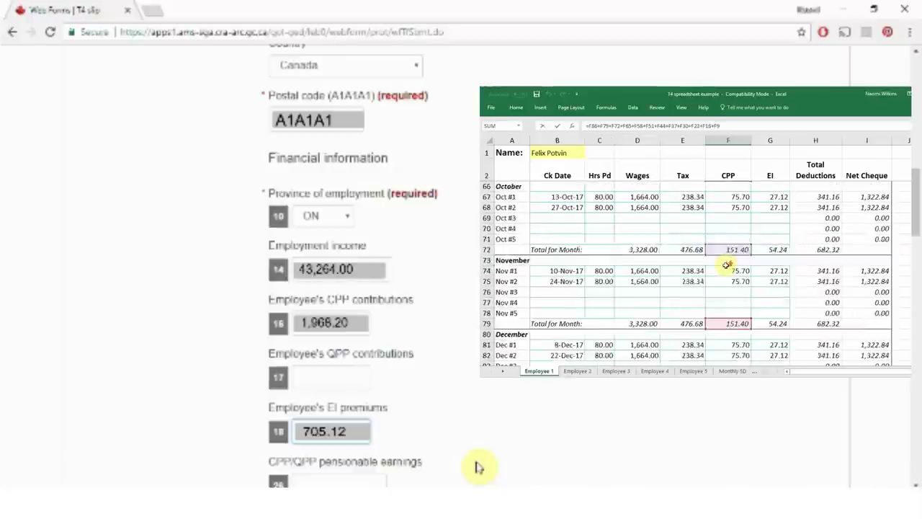
scroll(726, 263, "down", 5)
scroll(726, 265, "down", 2)
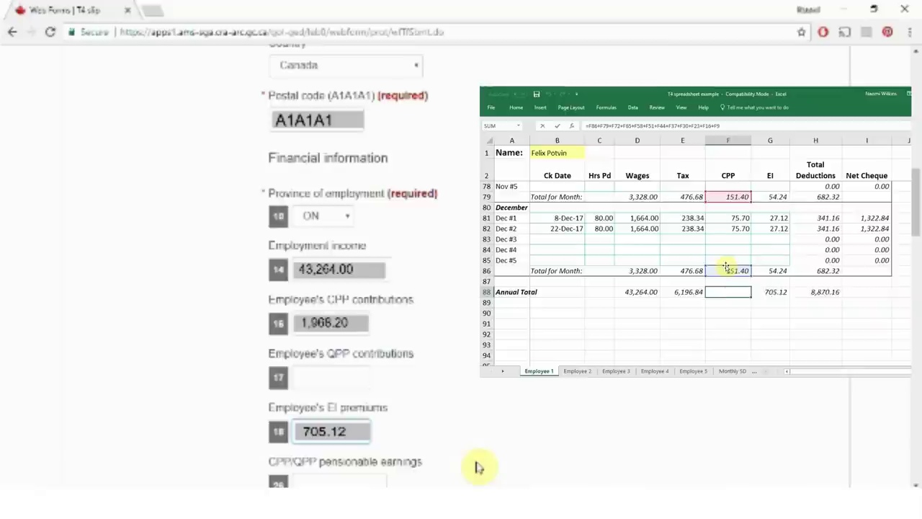
key("Return")
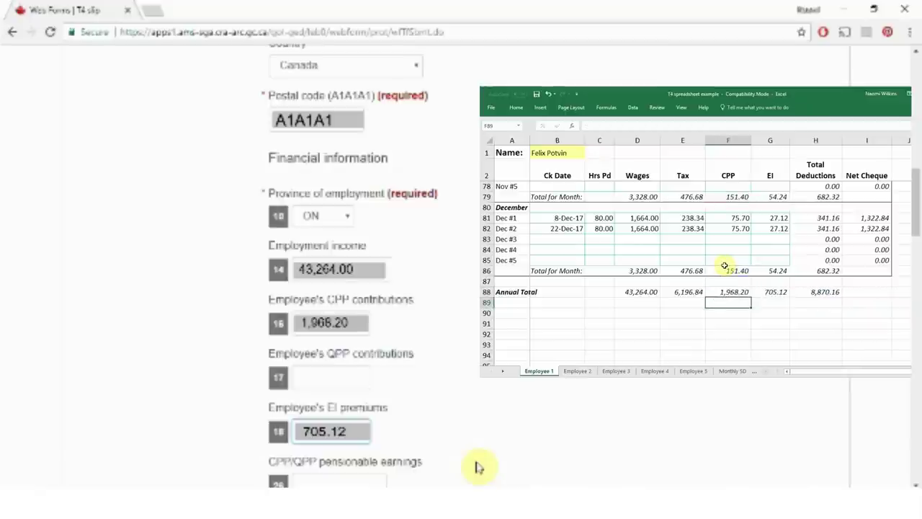
Step: Verify the EI total formula and enter income tax deducted of 6,196.84
left_click(769, 292)
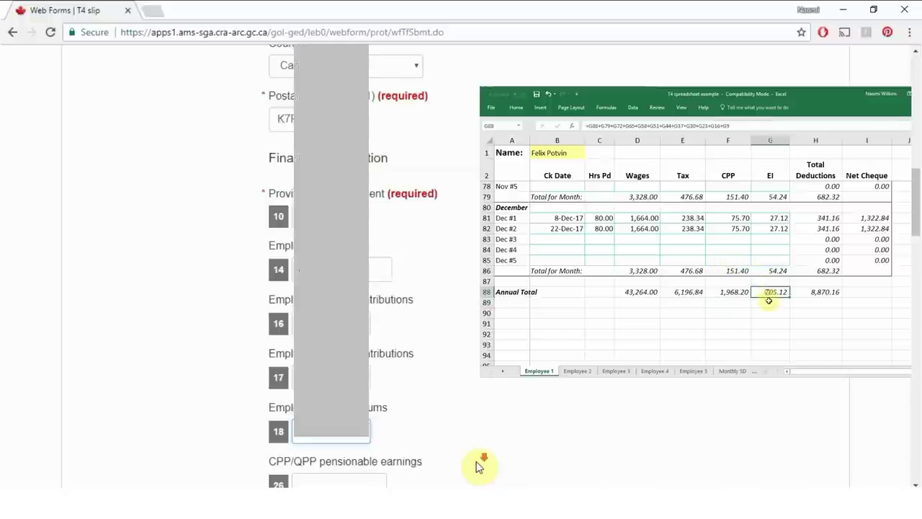
scroll(475, 446, "down", 3)
double_click(770, 292)
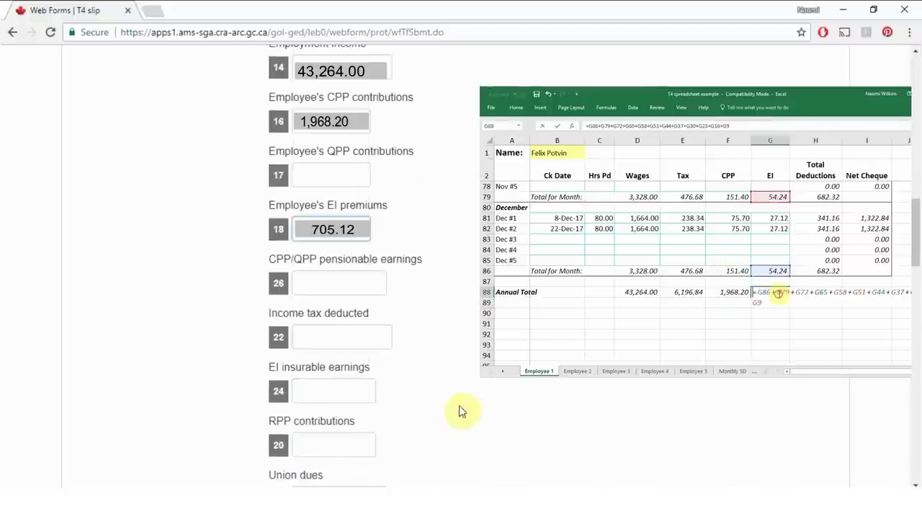
left_click(350, 336)
scroll(778, 294, "up", 2)
type("6,169.84")
scroll(777, 293, "up", 4)
scroll(778, 294, "down", 5)
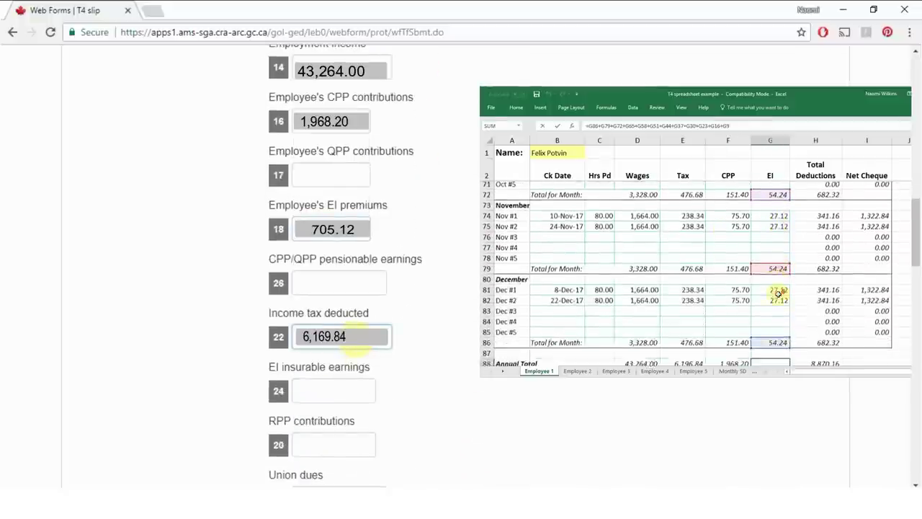
key("Return")
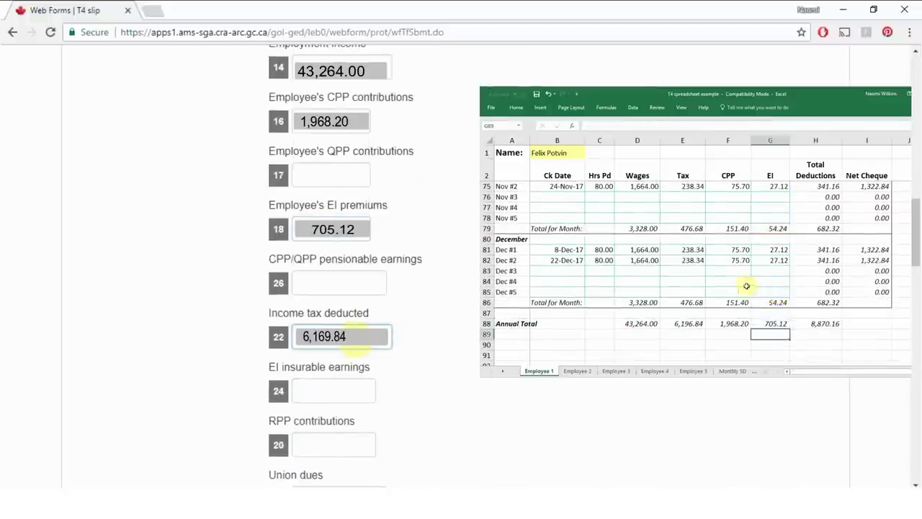
Step: Verify the tax total formula and enter EI insurable earnings of 43,264.00
left_click(688, 324)
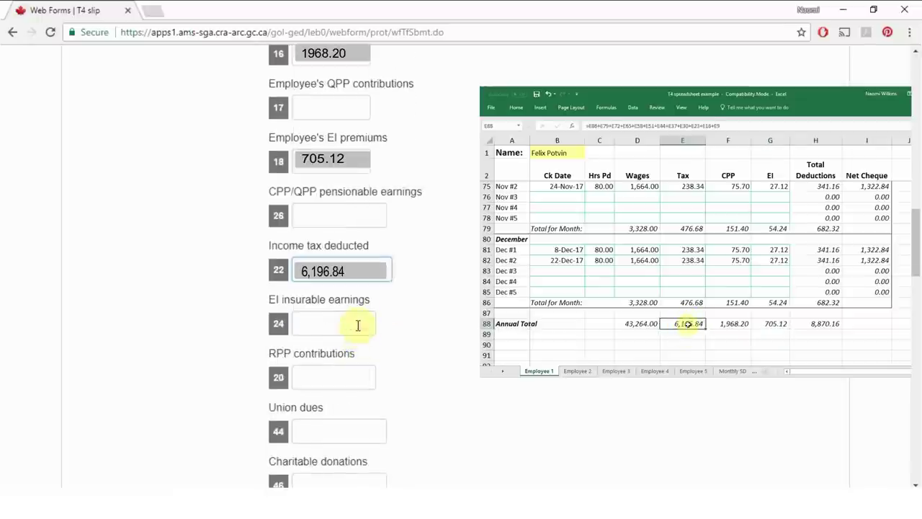
left_click(357, 325)
double_click(687, 324)
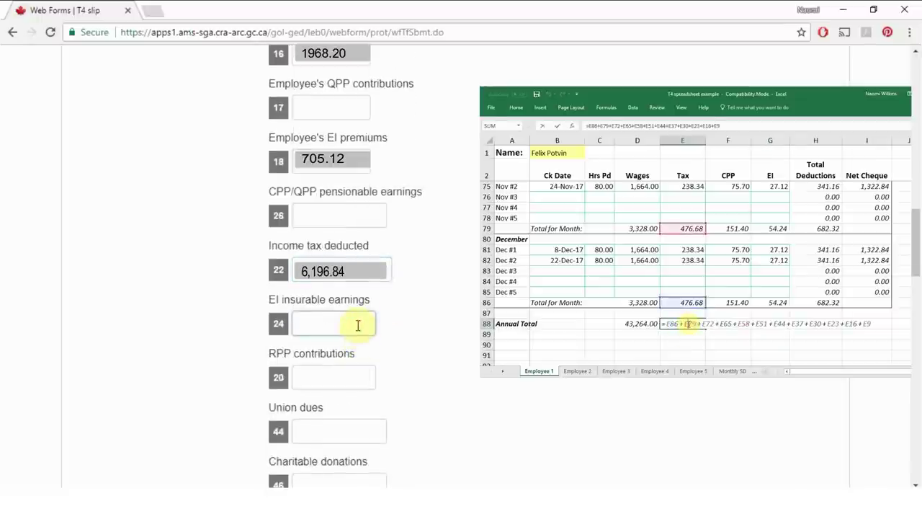
type("43,2")
key("Return")
type("64.00")
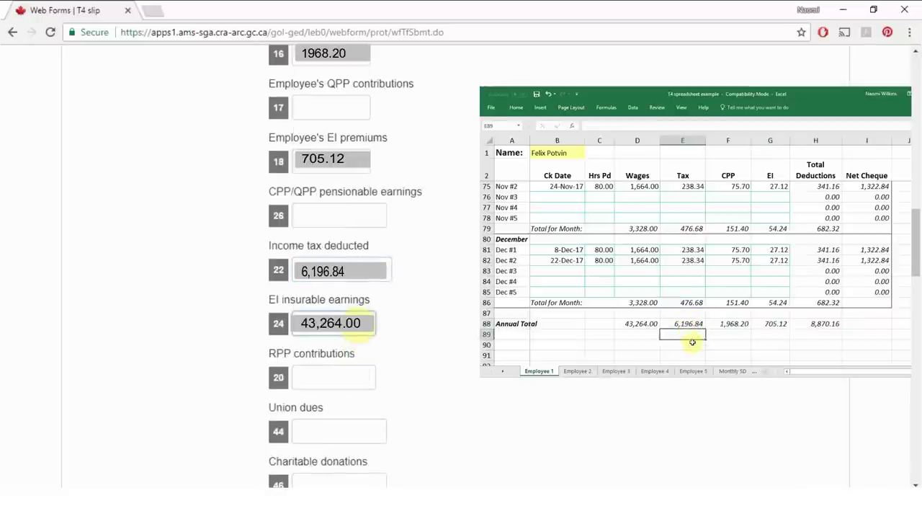
left_click(639, 323)
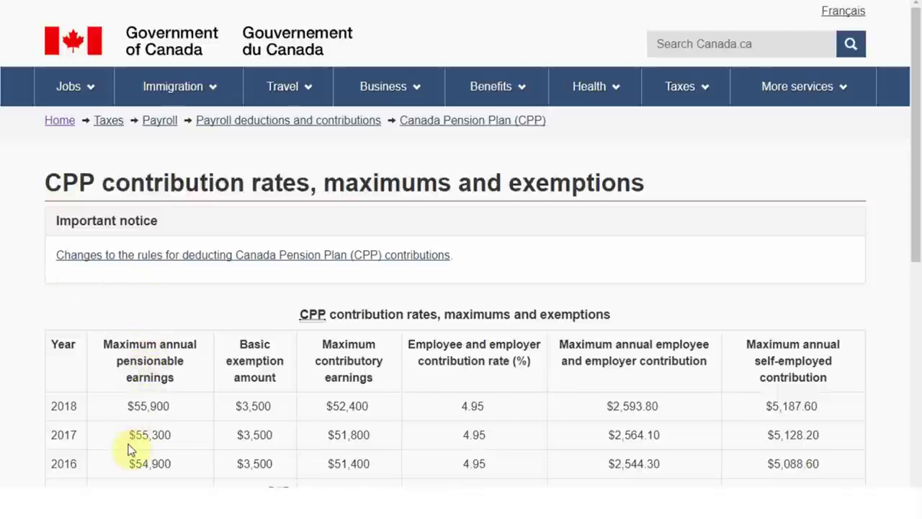
Step: Highlight 2017 maximum pensionable earnings $55,300, then EI maximum insurable earnings $51,300
left_click_drag(119, 441, 181, 438)
left_click(180, 440)
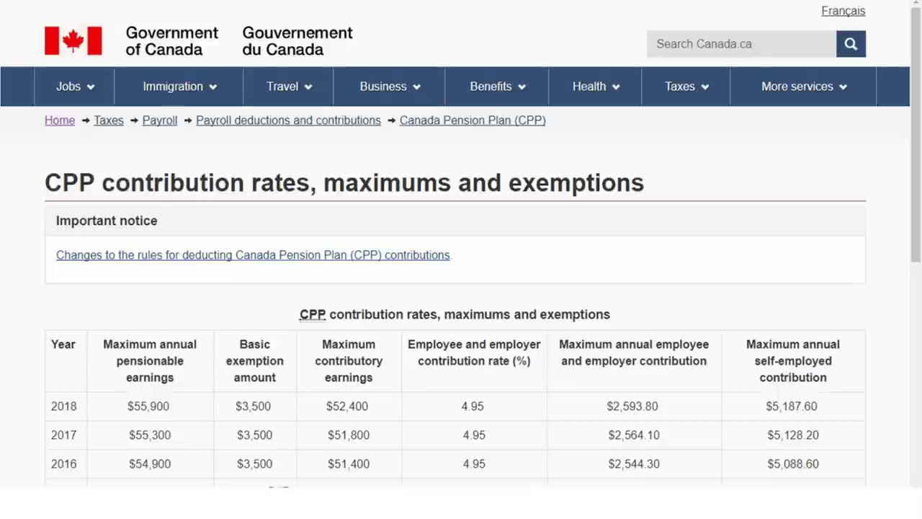
key("ctrl+Tab")
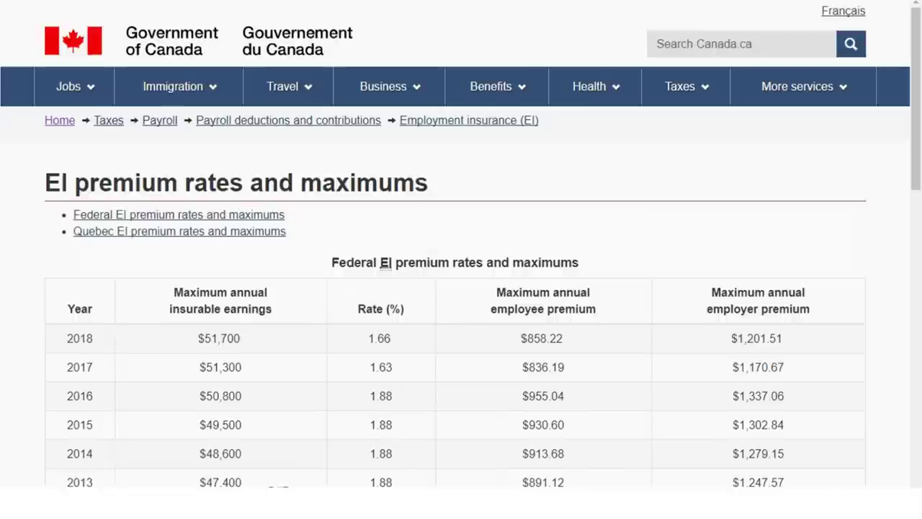
left_click_drag(193, 372, 247, 377)
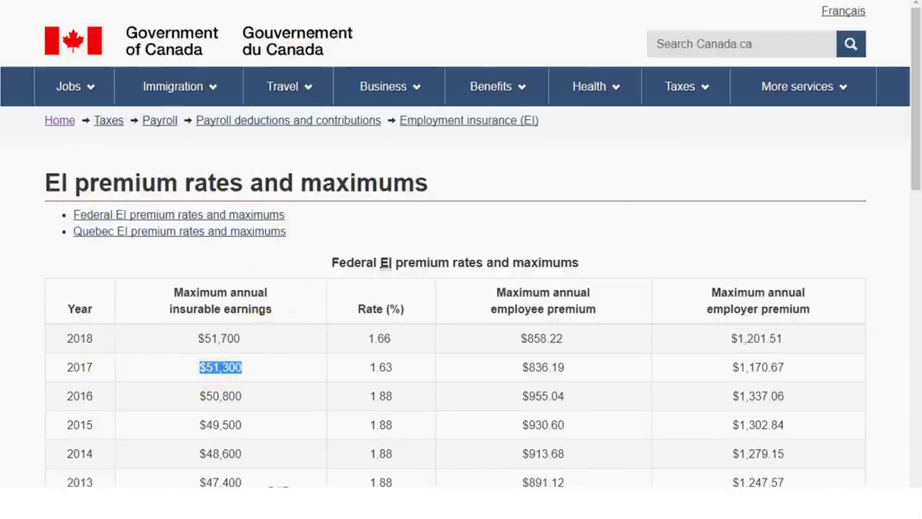
Step: Search the web for 'cpp max 2017'
left_click(281, 1)
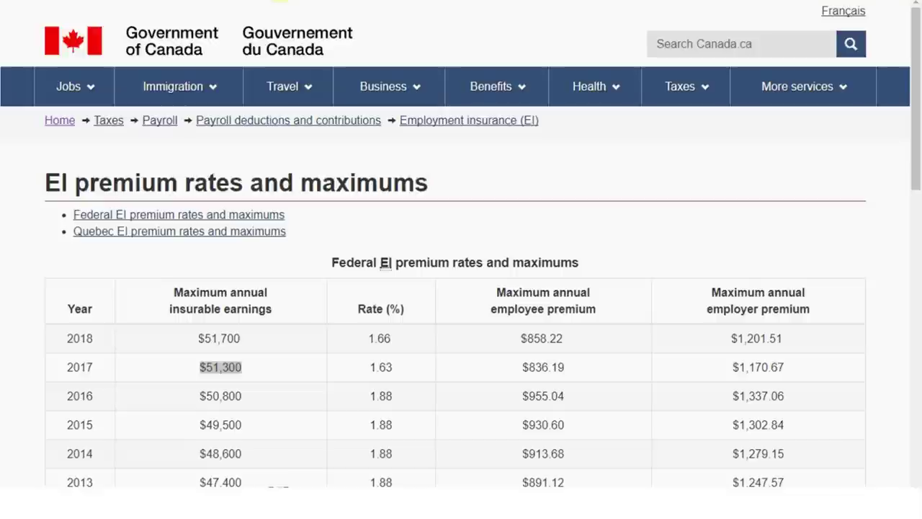
type("ei m")
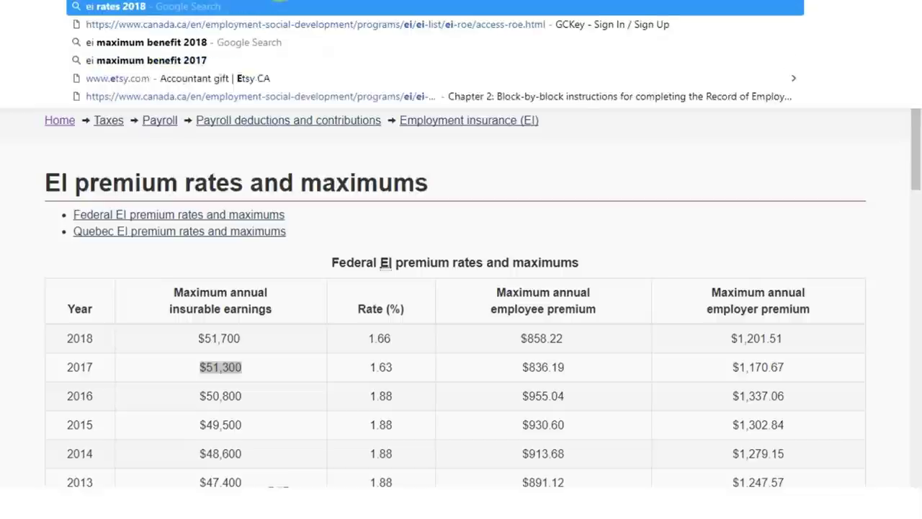
key("BackSpace")
key("BackSpace")
key("BackSpace")
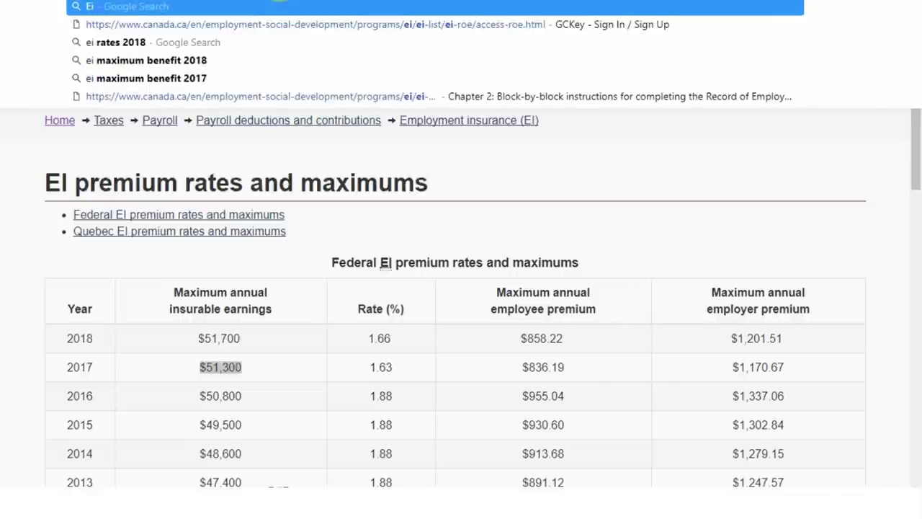
key("BackSpace")
key("BackSpace")
type("cpp m")
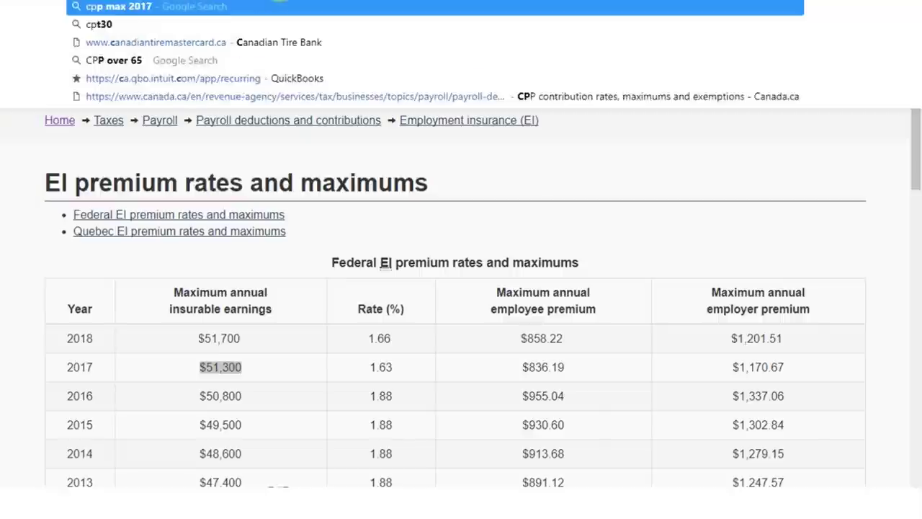
type("ax 2017")
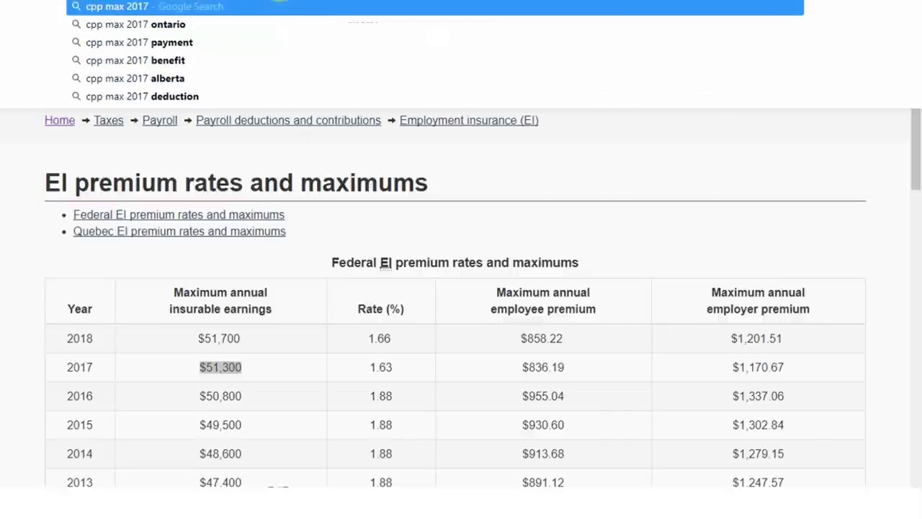
key("Return")
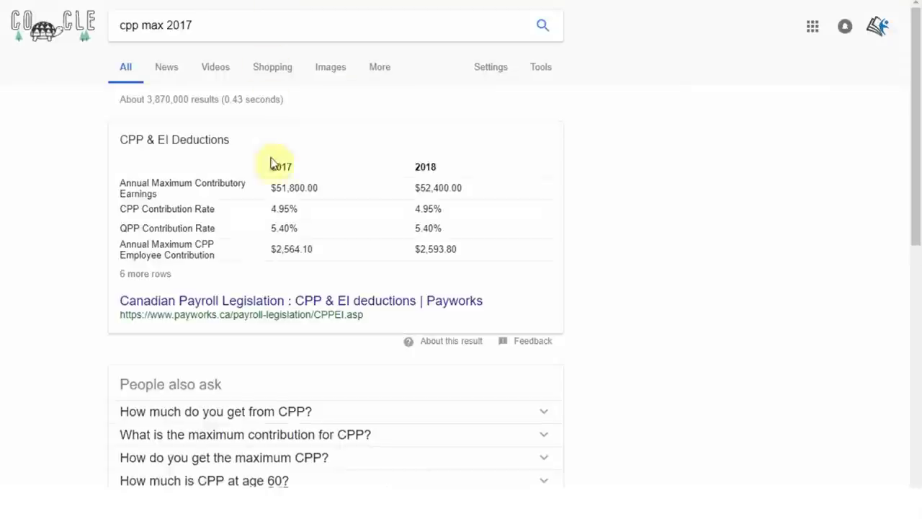
Step: Open Canada.ca's CPP contribution rates page and highlight the 2017 maximum contribution $2,564.10
scroll(247, 308, "down", 5)
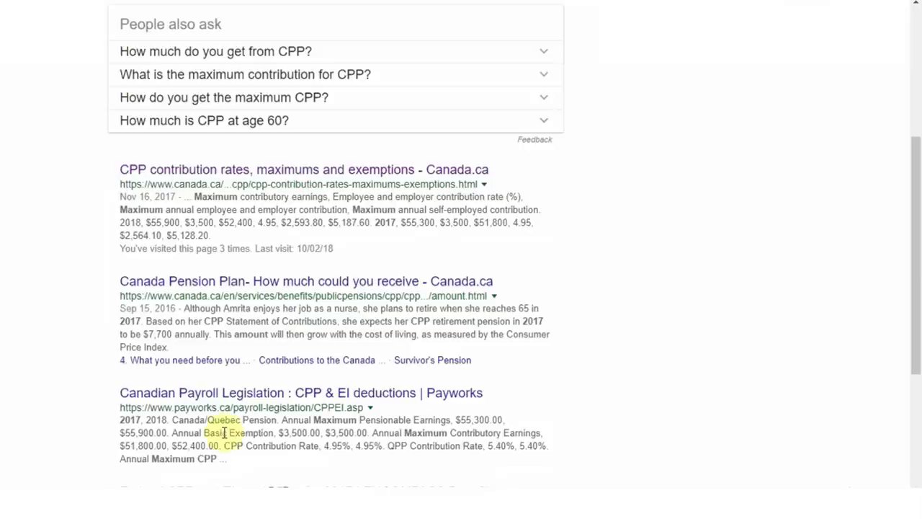
left_click(264, 168)
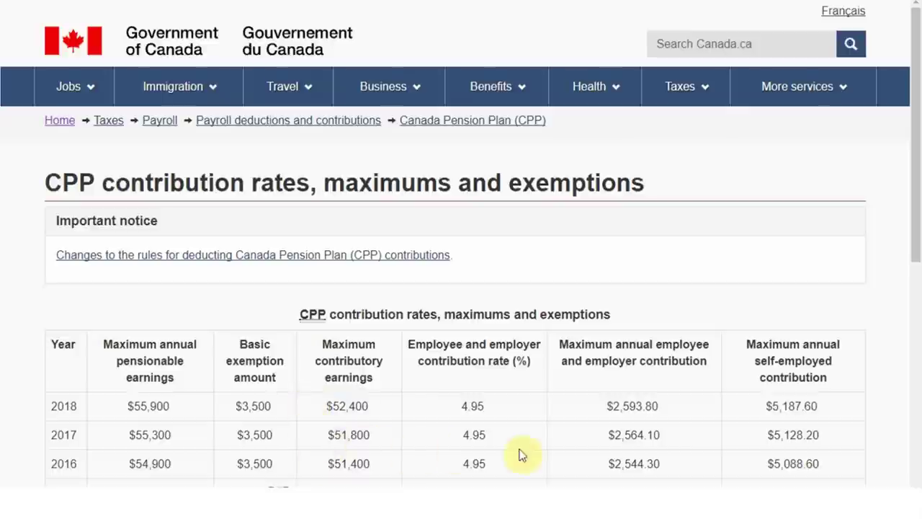
left_click_drag(592, 439, 677, 435)
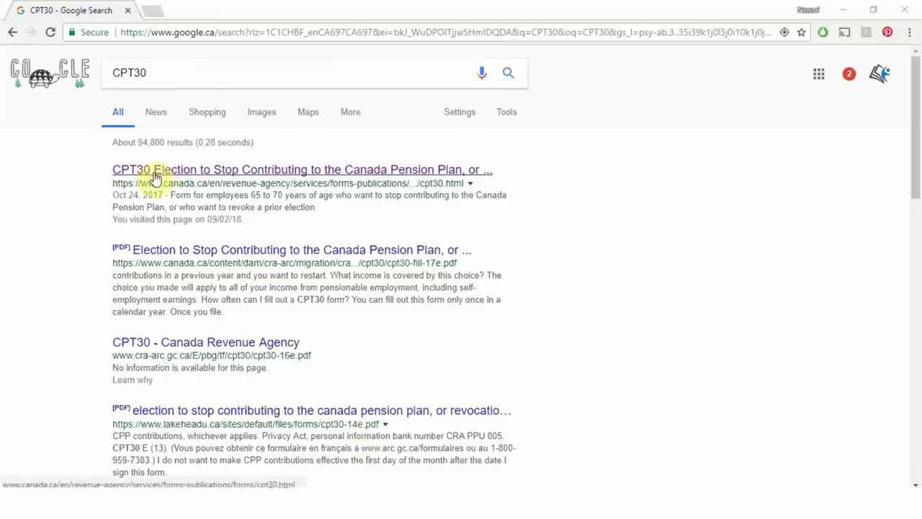
Step: Open the Canada.ca CPT30 election form page from the search results
left_click(158, 76)
left_click_drag(158, 76, 108, 73)
left_click(183, 82)
left_click(72, 188)
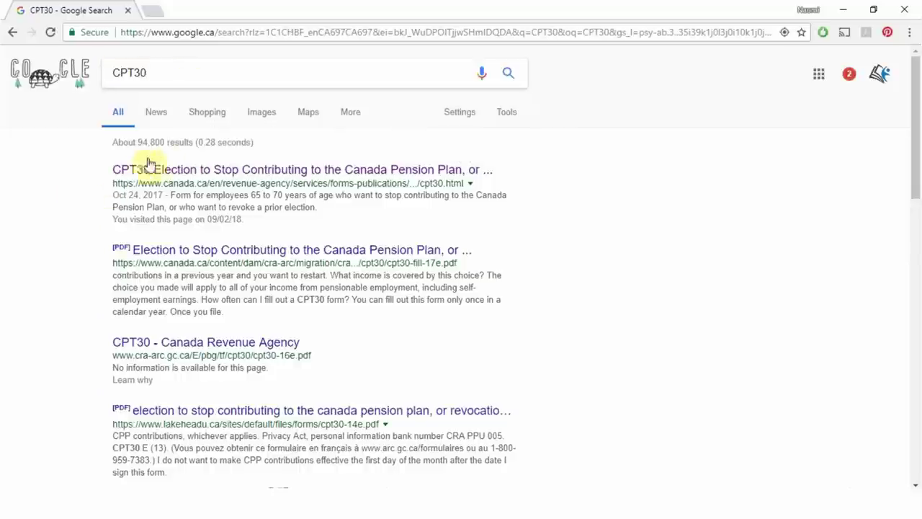
left_click(171, 173)
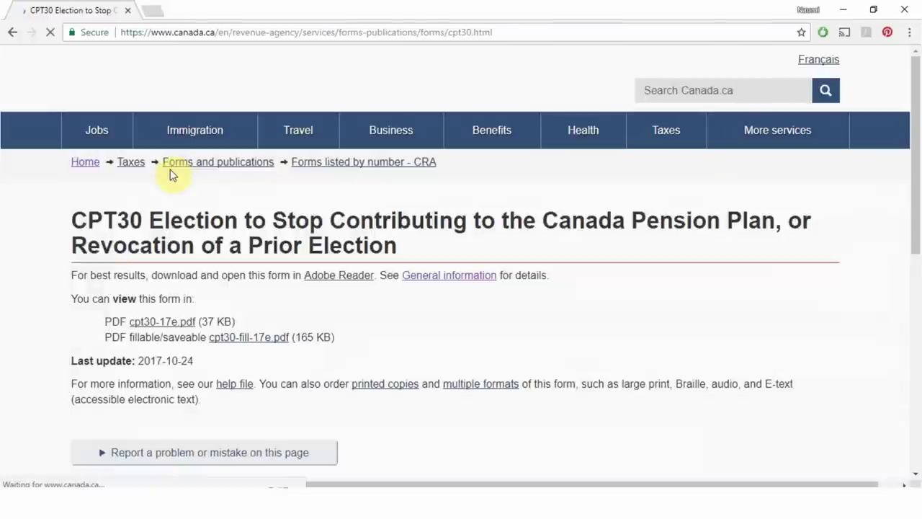
scroll(273, 239, "down", 1)
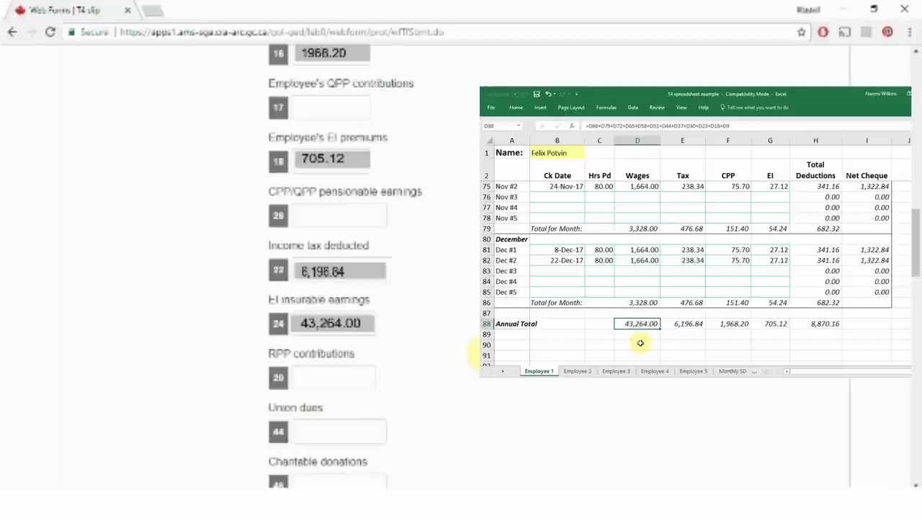
left_click(625, 326)
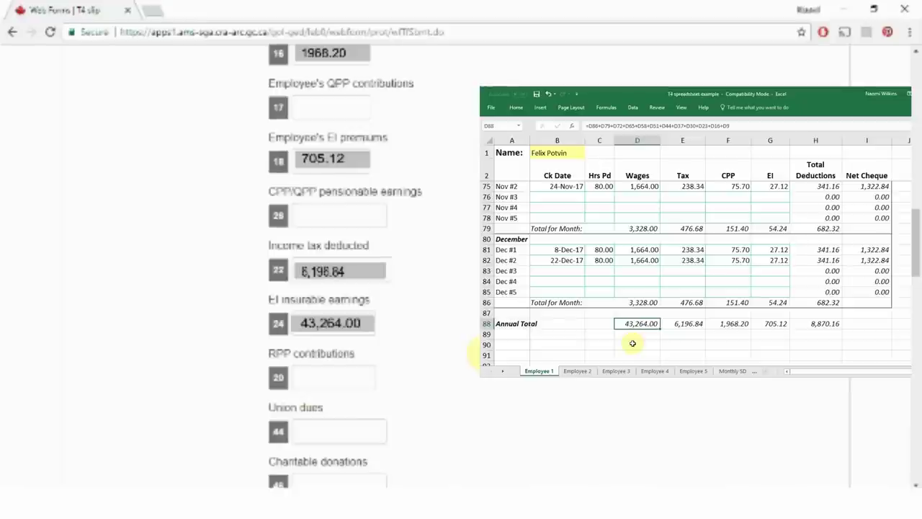
scroll(477, 353, "down", 2)
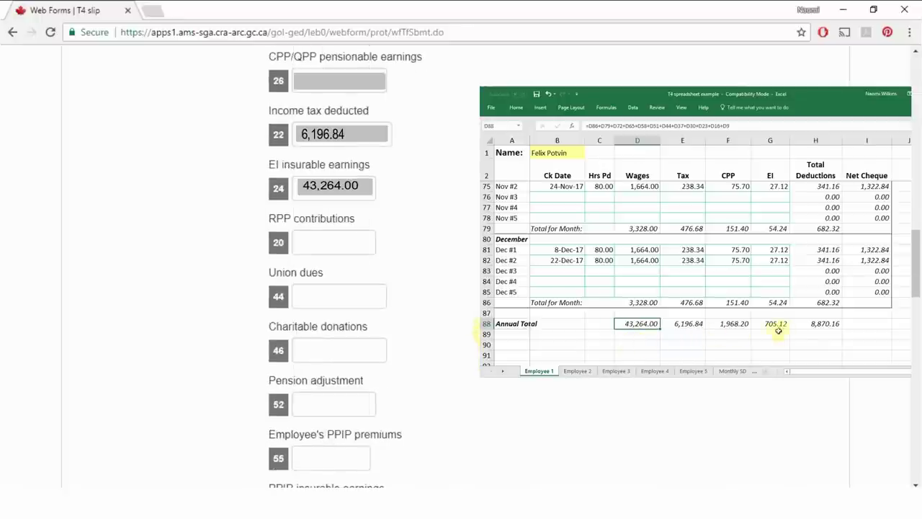
left_click(700, 324)
scroll(391, 289, "down", 3)
left_click(728, 323)
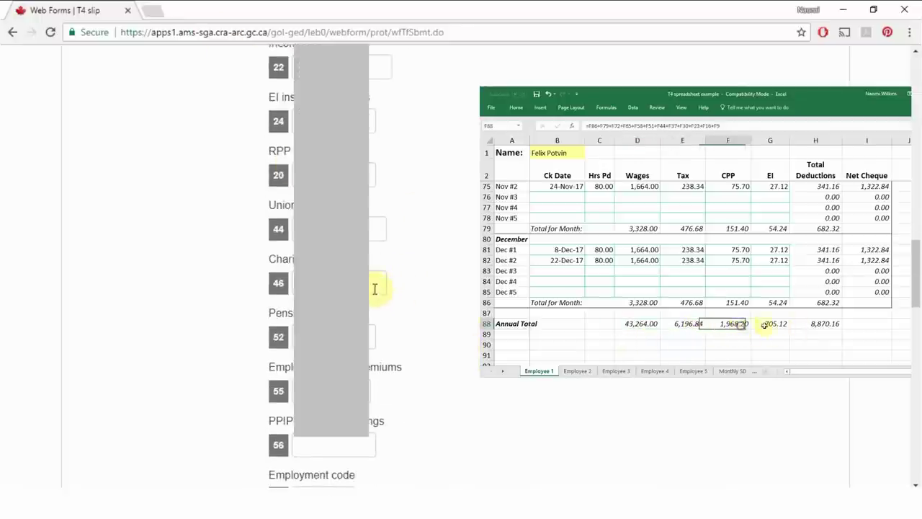
left_click(770, 324)
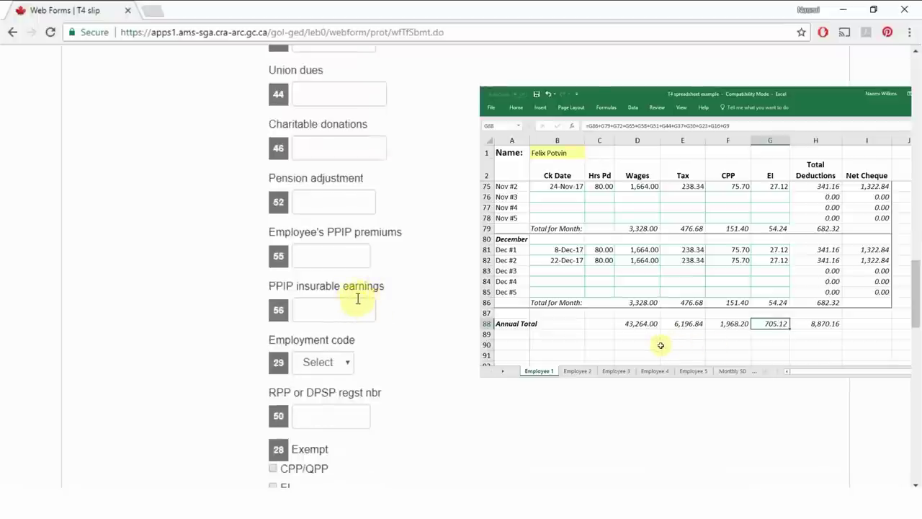
scroll(356, 298, "down", 2)
scroll(412, 298, "down", 2)
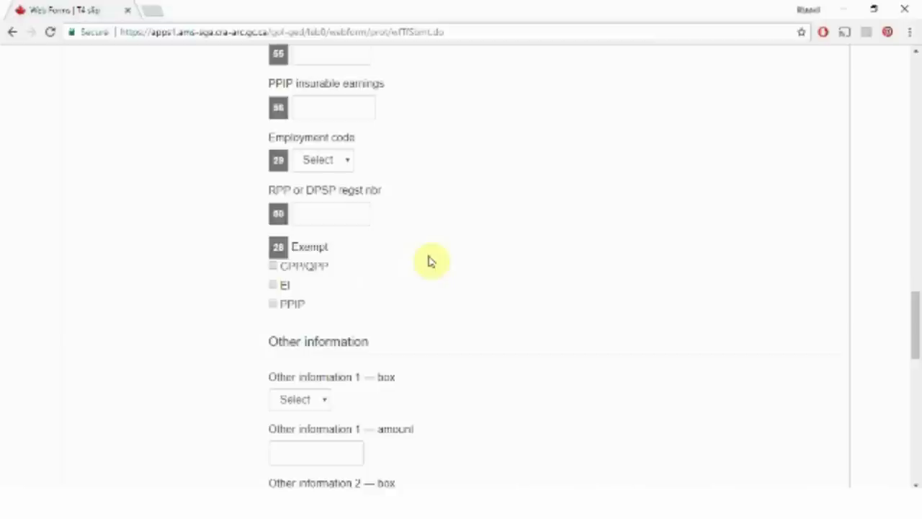
scroll(430, 261, "down", 2)
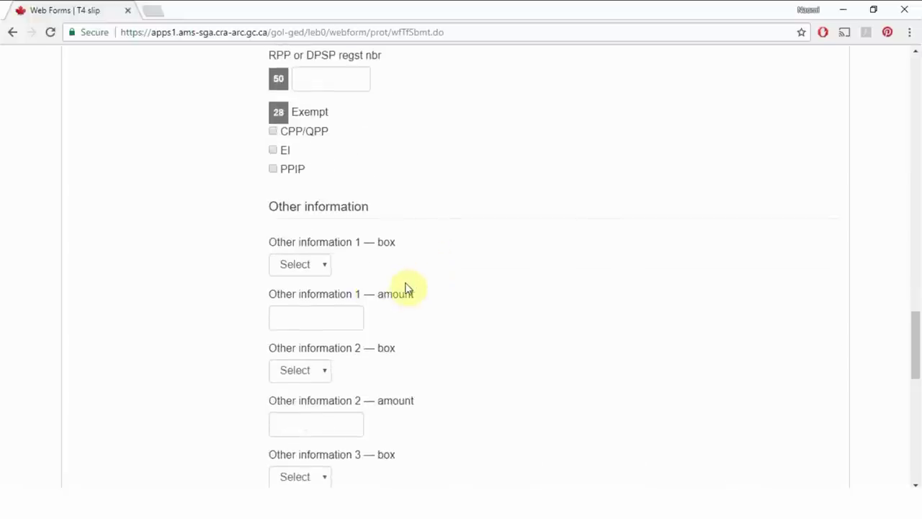
scroll(406, 288, "down", 3)
scroll(407, 287, "down", 2)
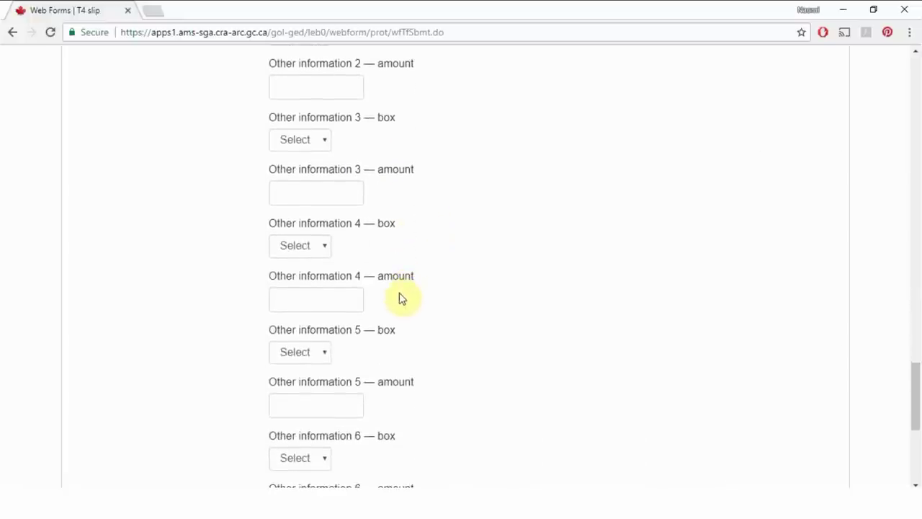
scroll(398, 303, "down", 3)
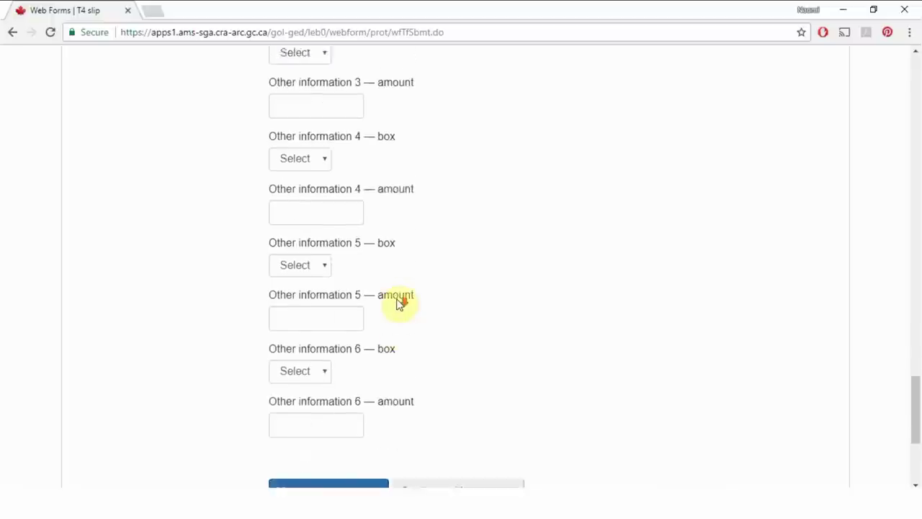
scroll(406, 301, "down", 1)
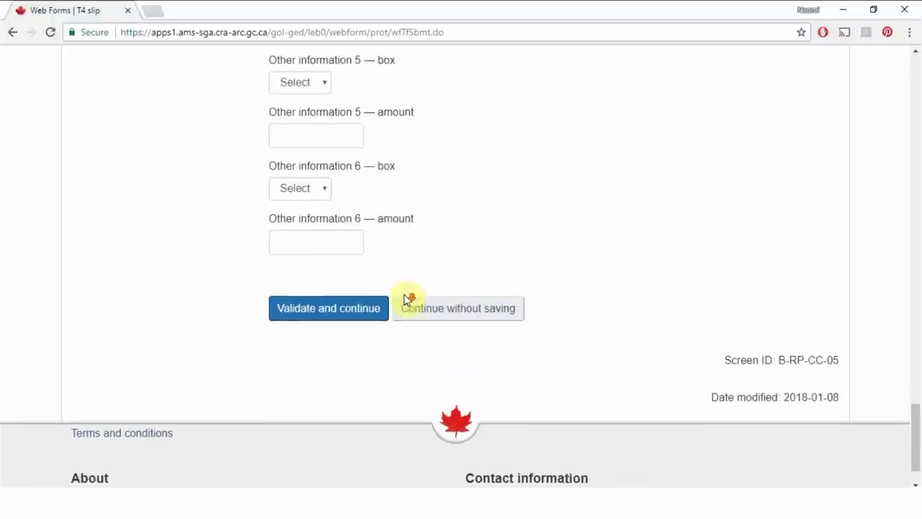
Step: Add CPP/QPP pensionable earnings of 43,264.00 and validate the first employee's T4 slip
left_click(354, 318)
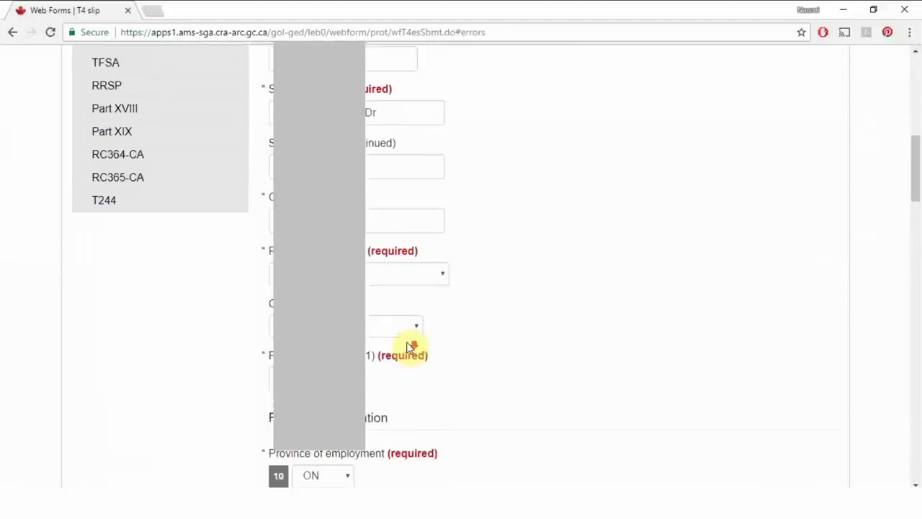
left_click(374, 297)
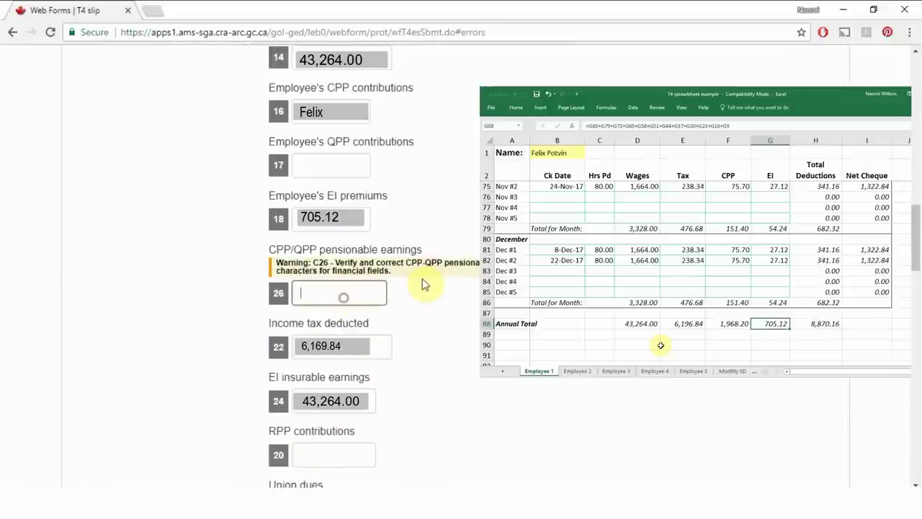
type("43,264.00")
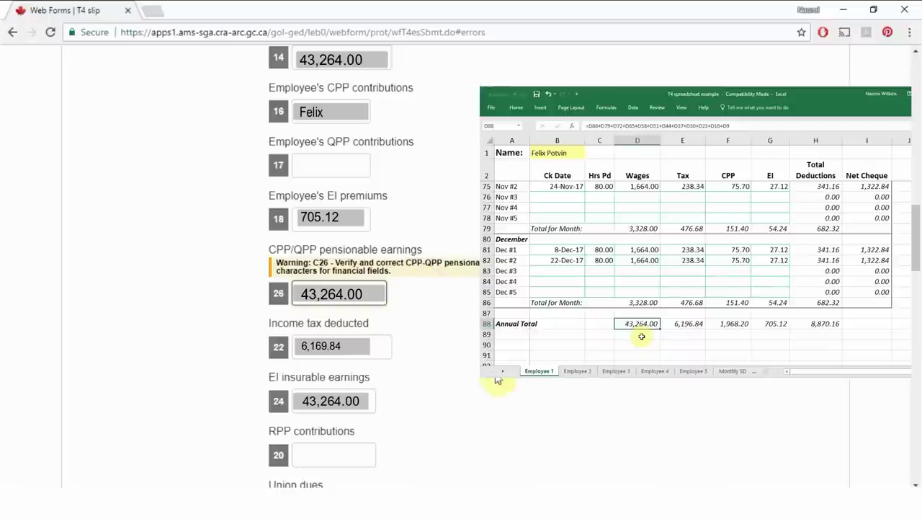
scroll(495, 378, "down", 5)
scroll(467, 391, "down", 10)
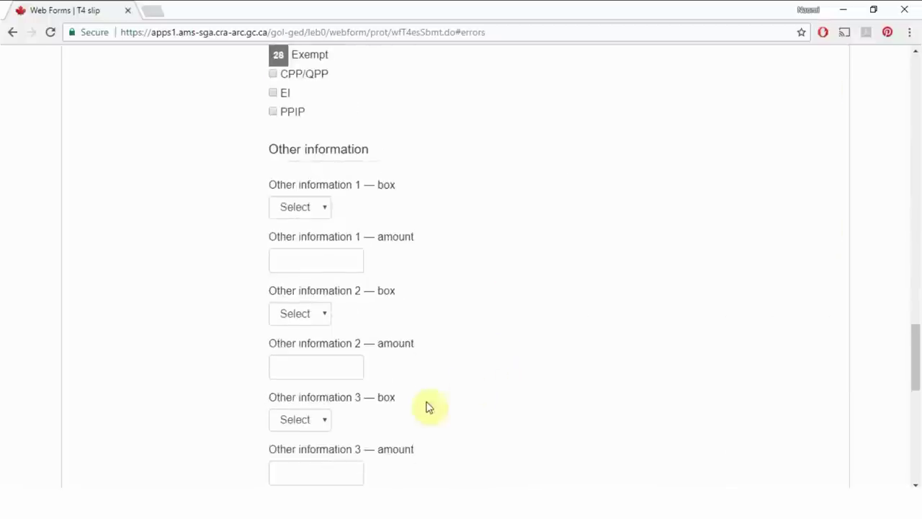
left_click(329, 387)
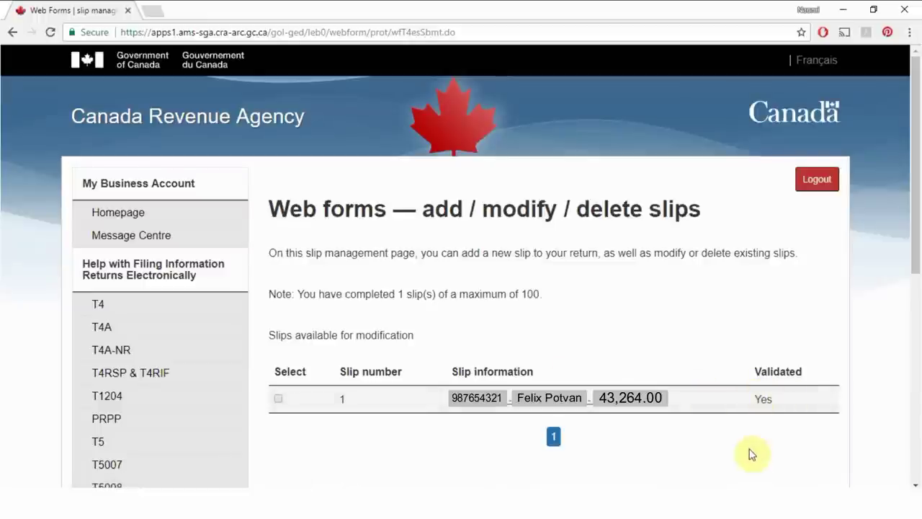
Step: Create a new T4 slip for the second employee and validate it with 45,427.20 earnings
scroll(648, 421, "down", 1)
scroll(648, 421, "down", 3)
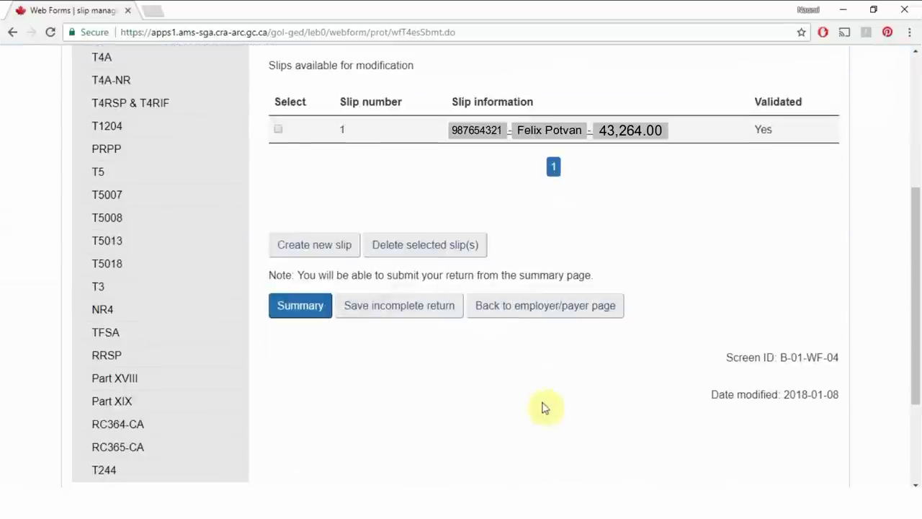
left_click(341, 255)
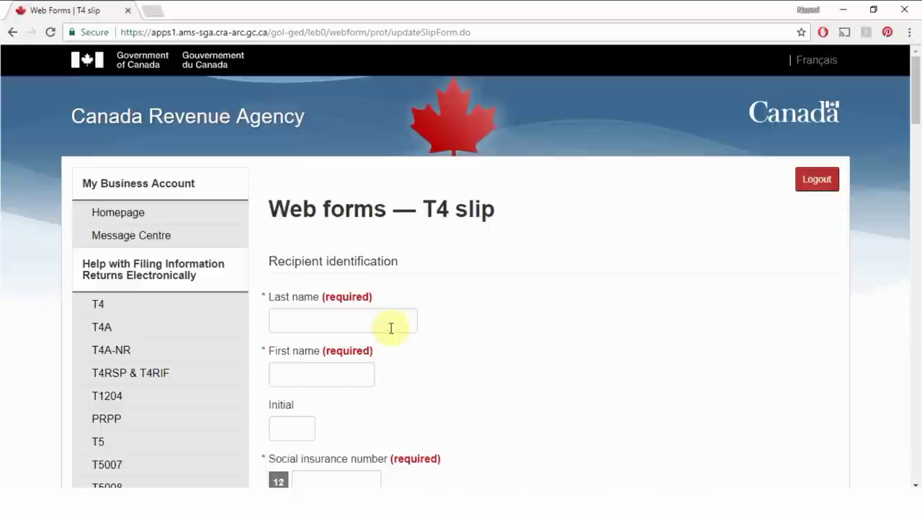
left_click(391, 325)
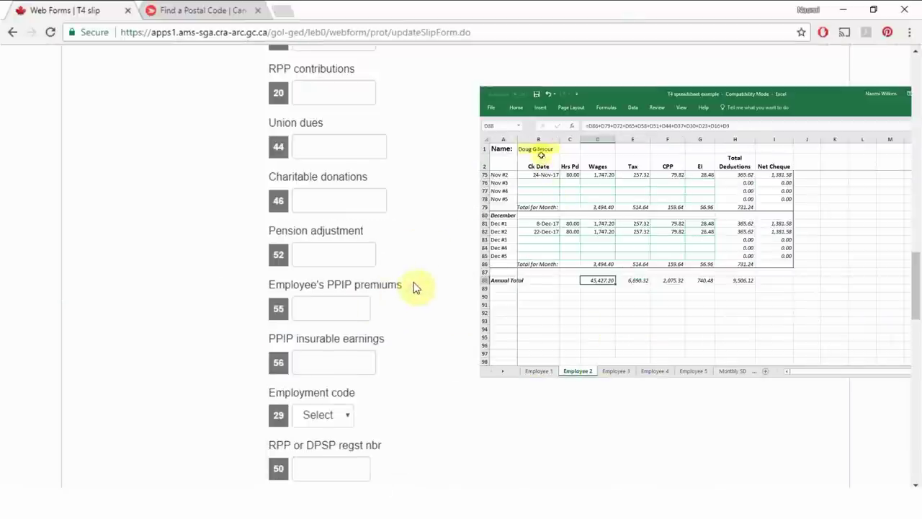
scroll(414, 287, "down", 3)
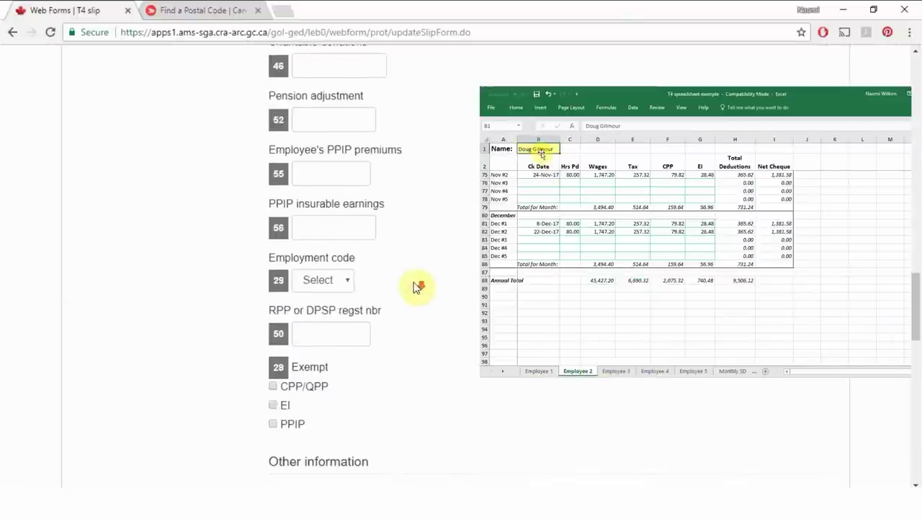
scroll(404, 294, "down", 4)
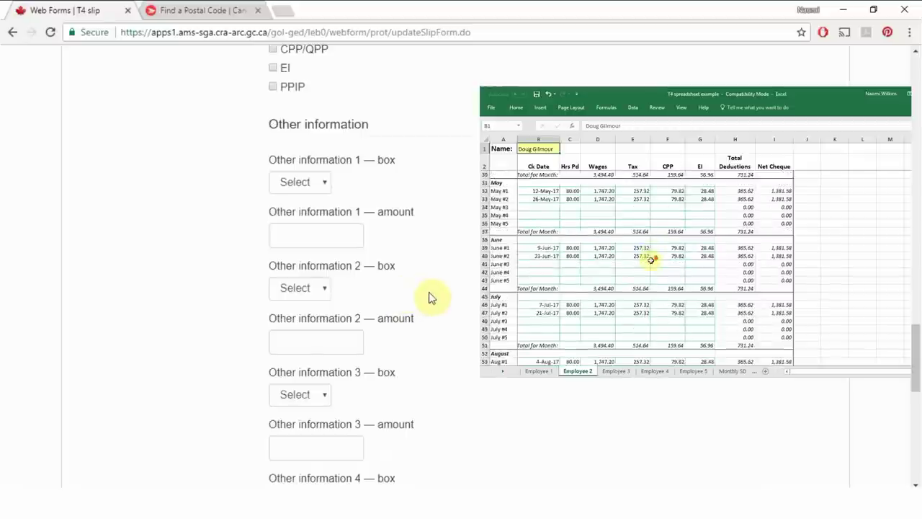
scroll(430, 297, "down", 8)
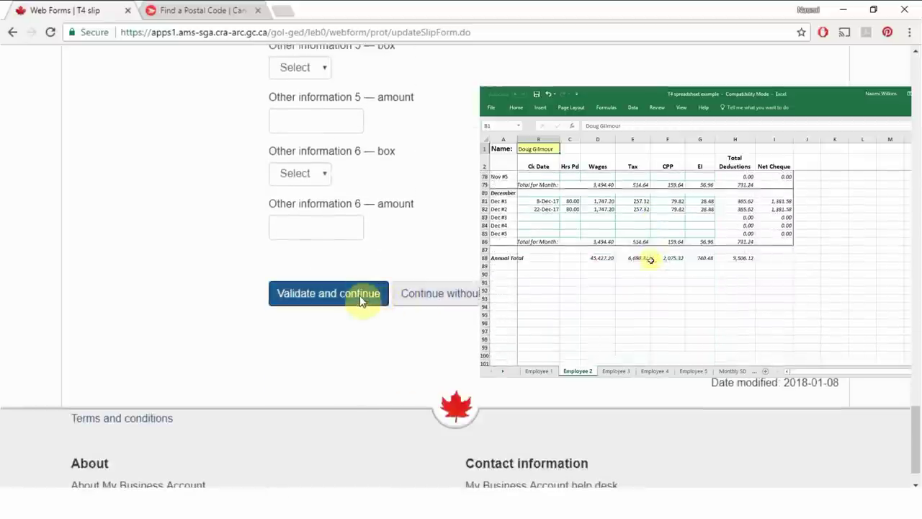
left_click(360, 294)
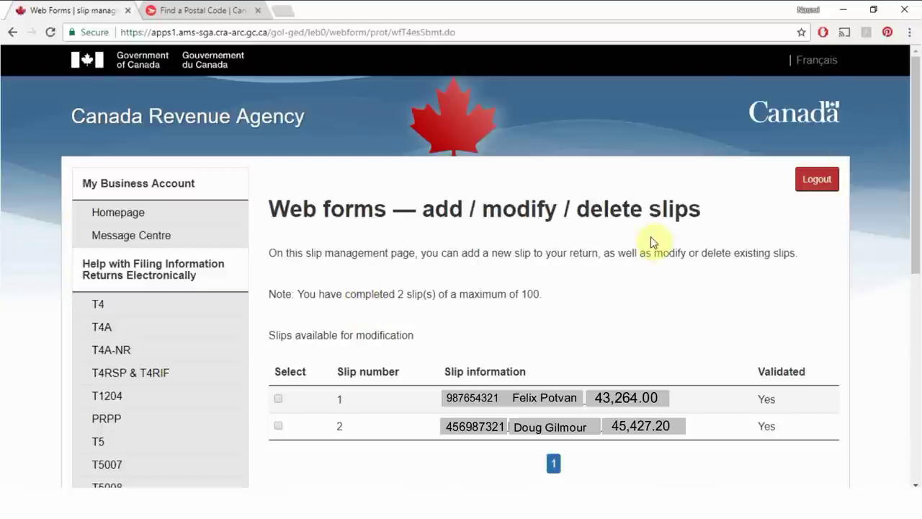
Step: Open the T4 summary totalling 2 slips, 88,691.20 employment income and CPP 4,043.52
scroll(618, 151, "down", 3)
scroll(630, 249, "down", 1)
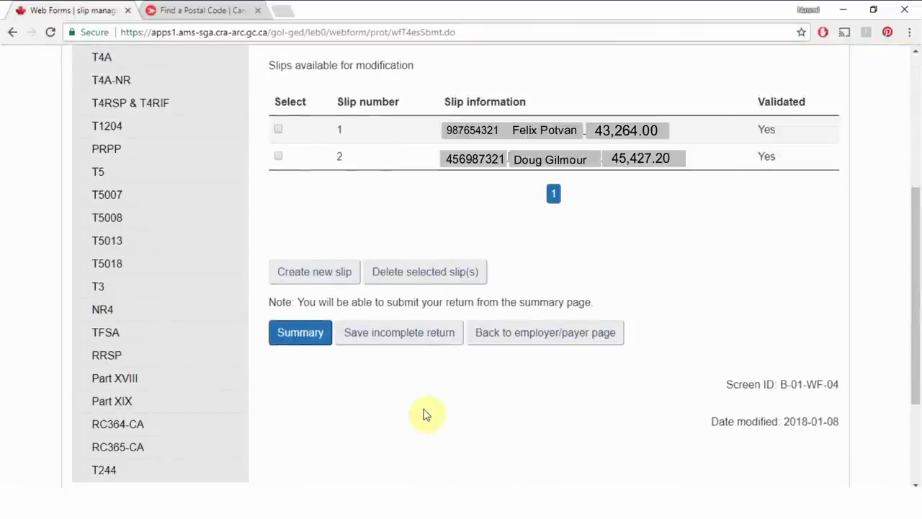
scroll(427, 410, "down", 1)
left_click(303, 321)
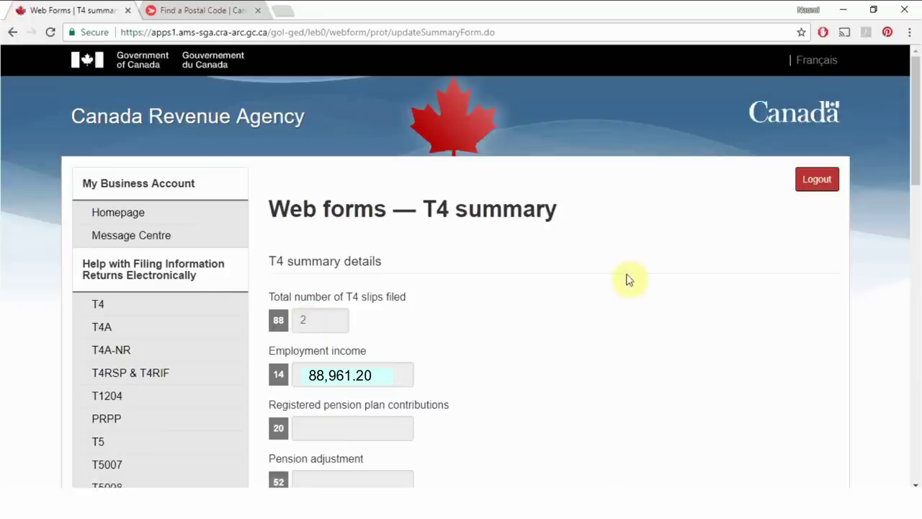
scroll(627, 259, "down", 1)
scroll(627, 259, "down", 1)
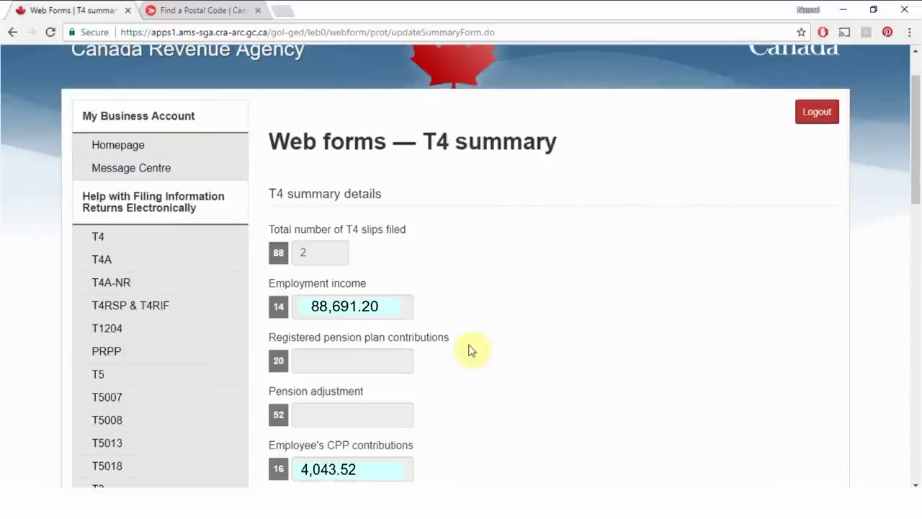
Step: Switch to the Monthly SD sheet and check the D15 total formula =SUM(D2:D13)
scroll(483, 328, "down", 2)
scroll(483, 329, "down", 1)
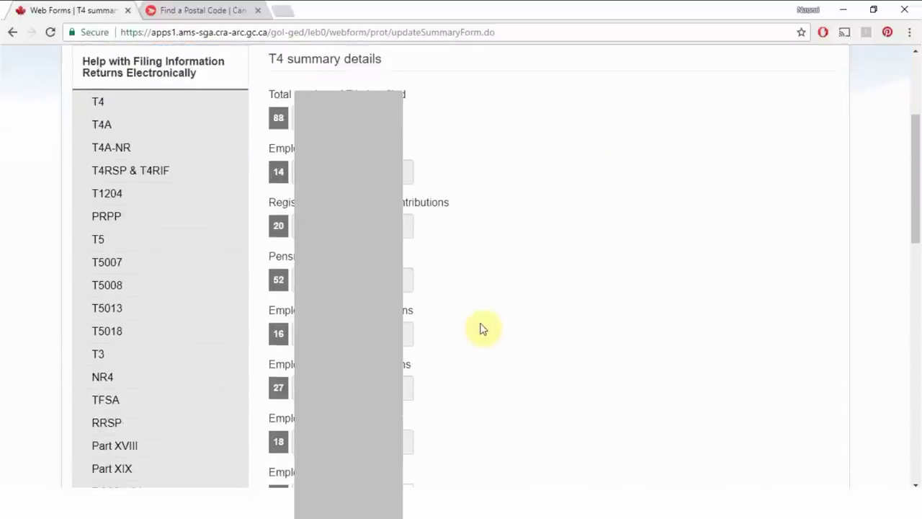
scroll(482, 330, "down", 1)
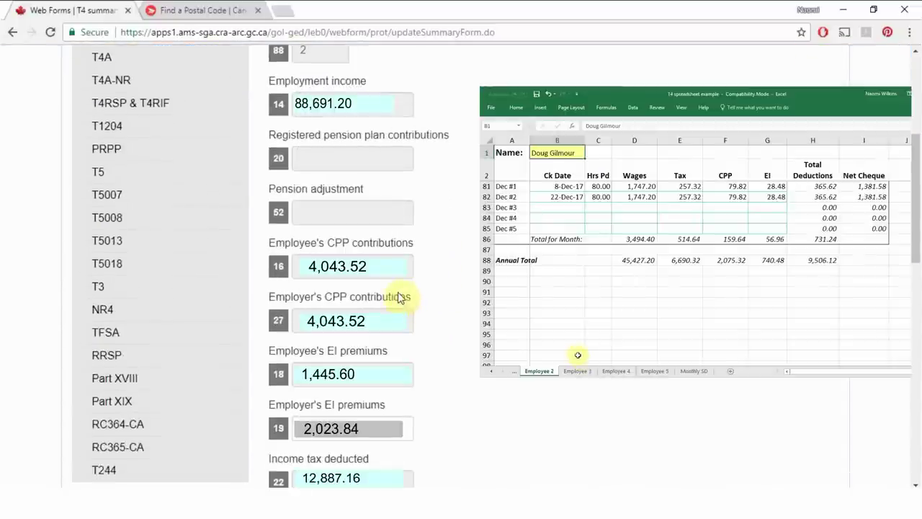
left_click(399, 270)
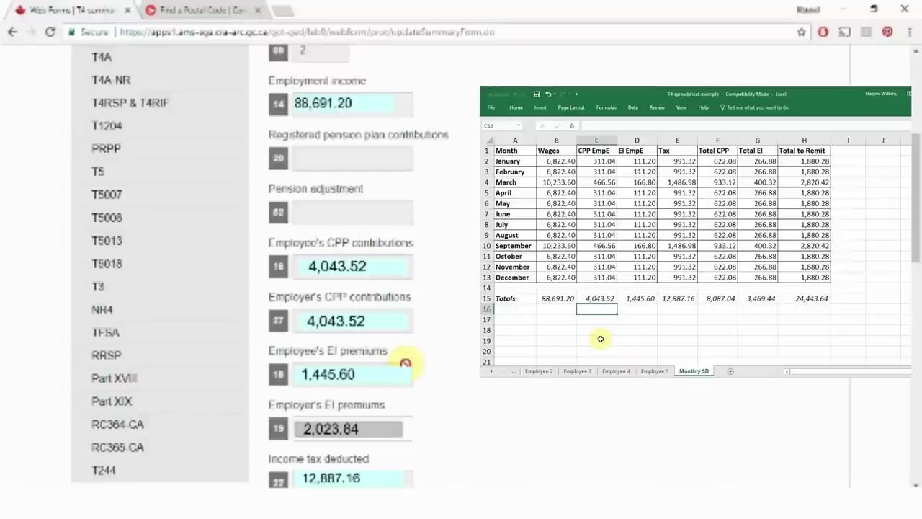
left_click(638, 299)
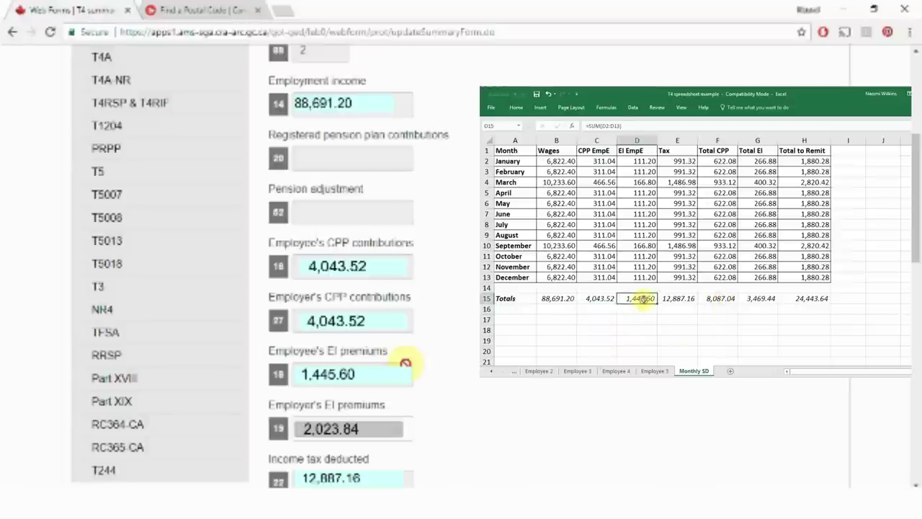
double_click(641, 298)
key("Return")
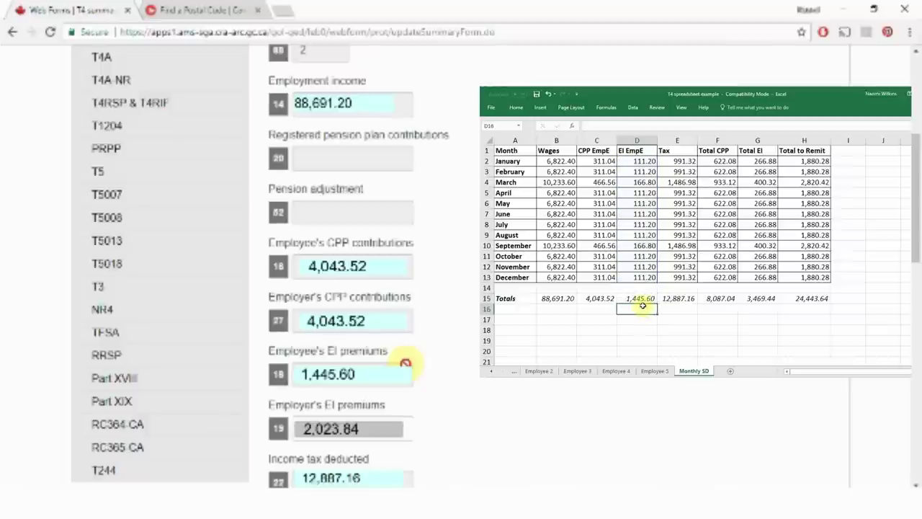
scroll(405, 363, "down", 1)
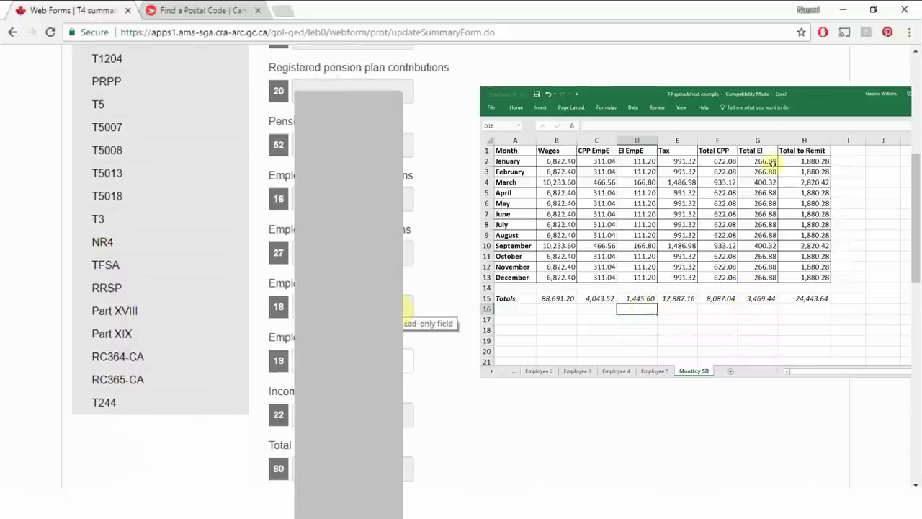
scroll(466, 321, "down", 1)
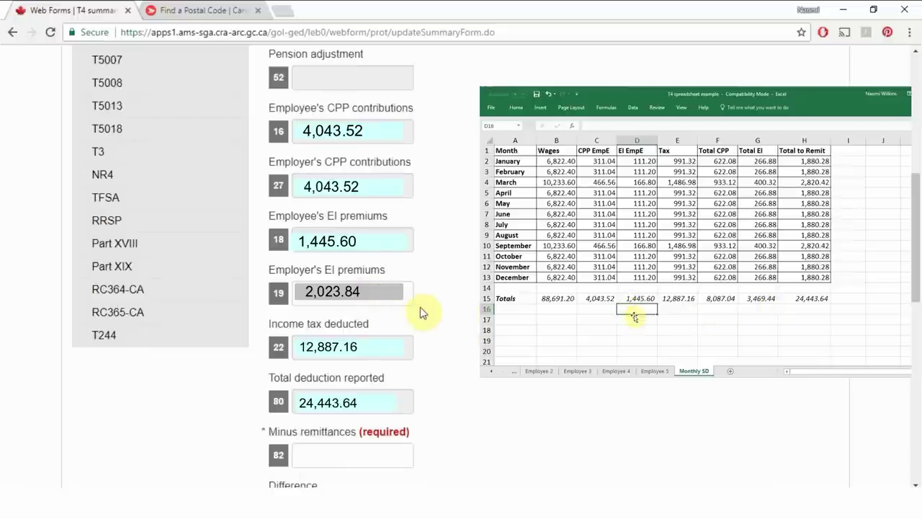
scroll(425, 311, "down", 1)
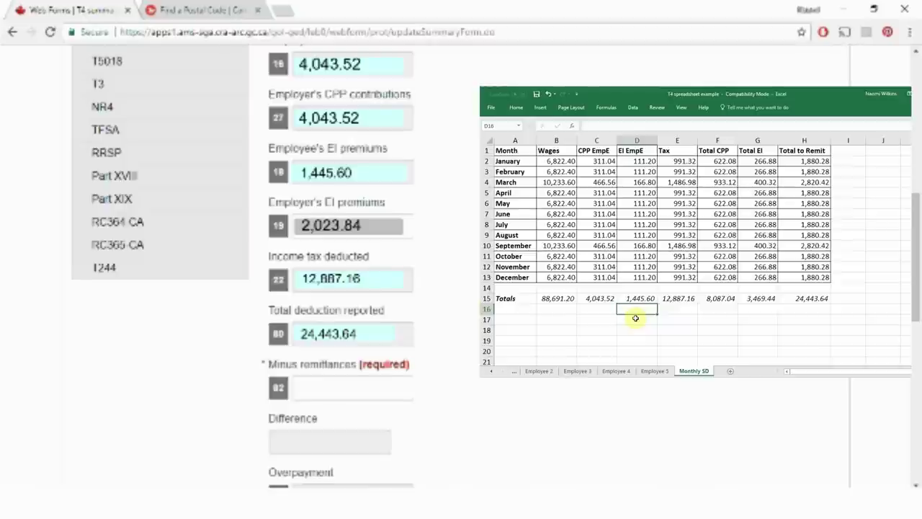
type("=")
left_click(638, 298)
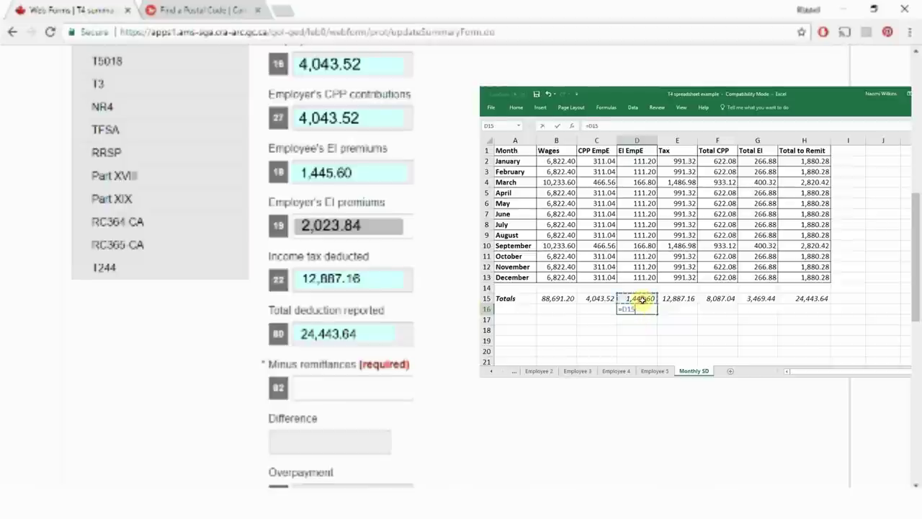
type("*")
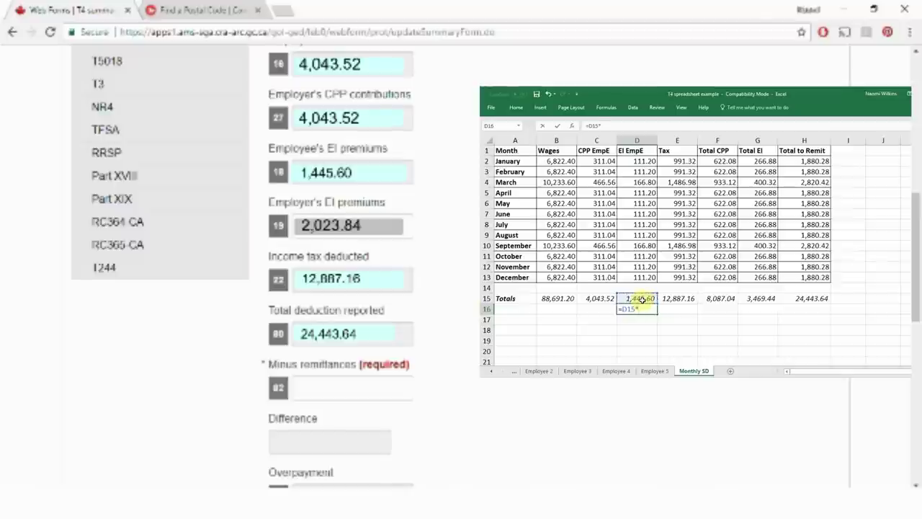
key("Return")
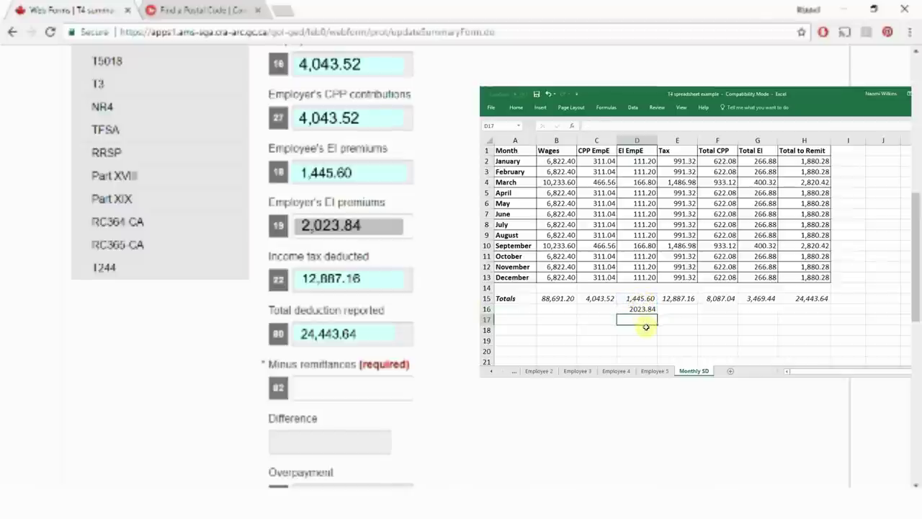
left_click(756, 309)
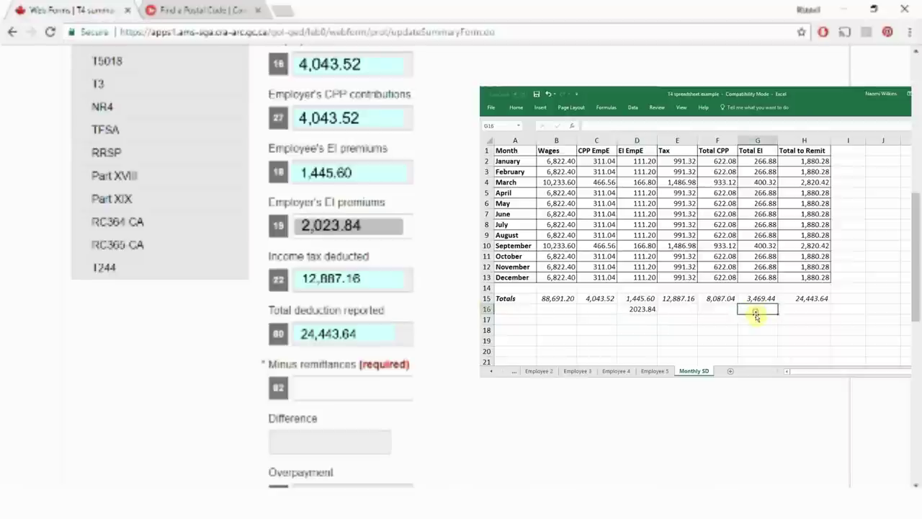
type("=")
left_click(642, 297)
type("+")
left_click(639, 309)
key("Return")
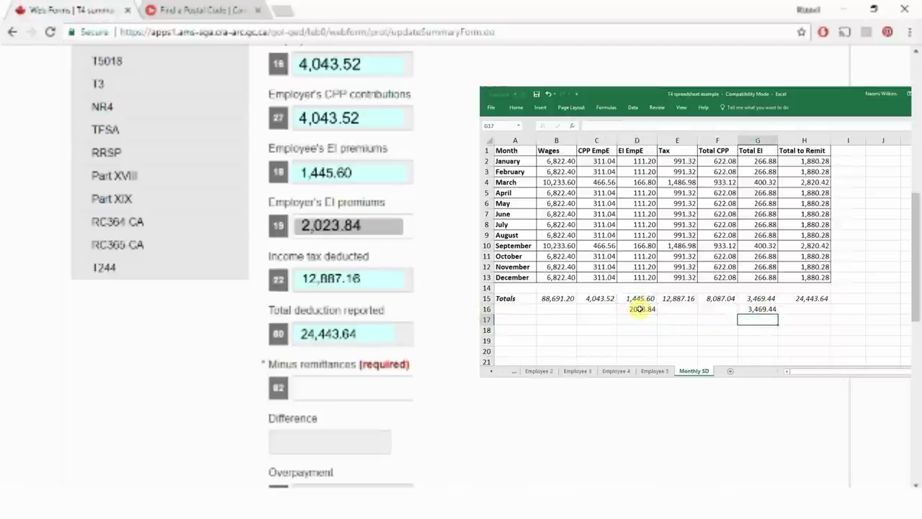
left_click(760, 310)
left_click(749, 341)
left_click_drag(764, 310, 639, 309)
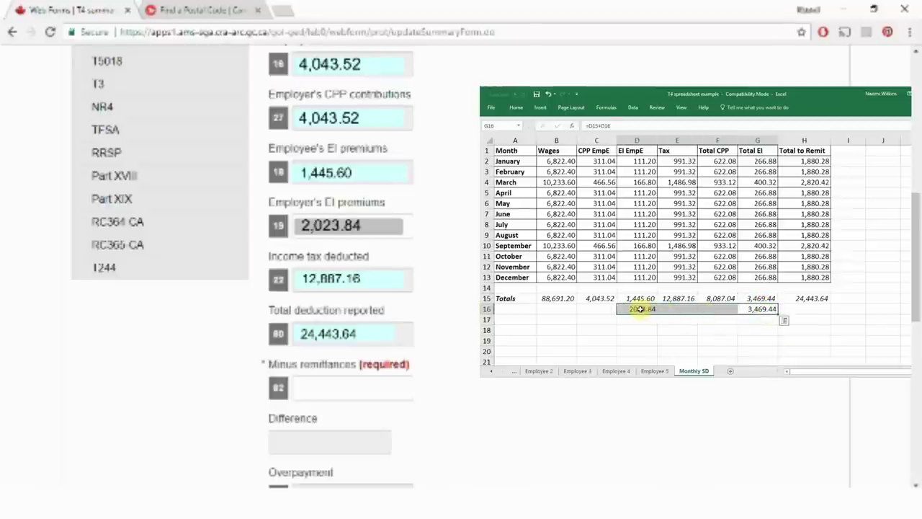
key("Delete")
left_click(718, 341)
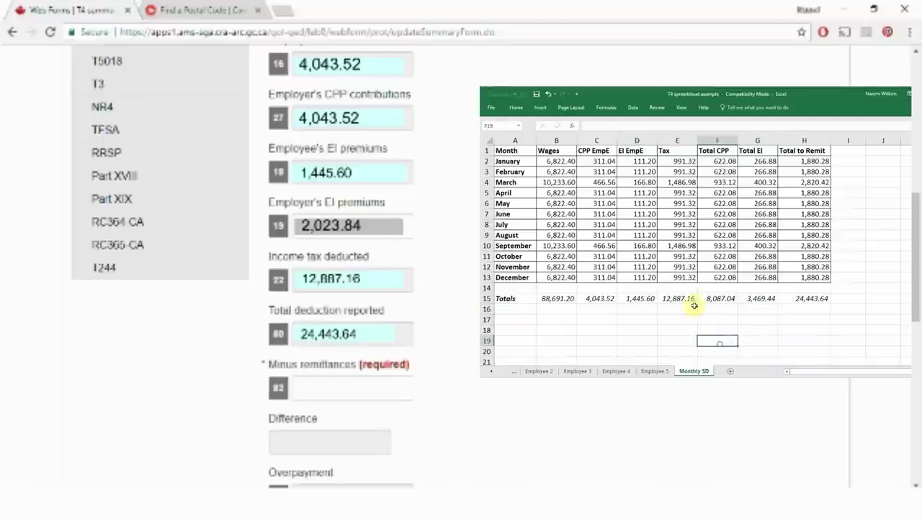
Step: Verify the Excel SUM formulas: E15 tax total 12,887.16 and H15 total to remit 24,443.64
left_click(689, 297)
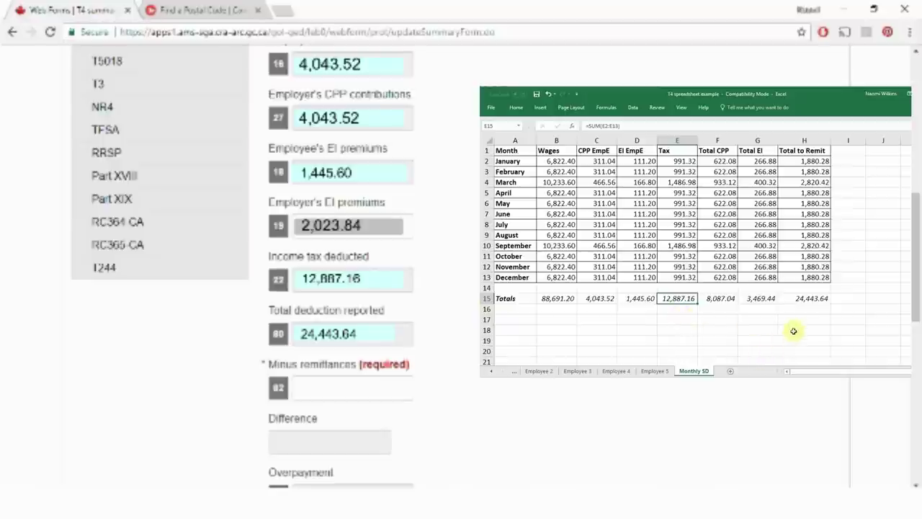
left_click(802, 297)
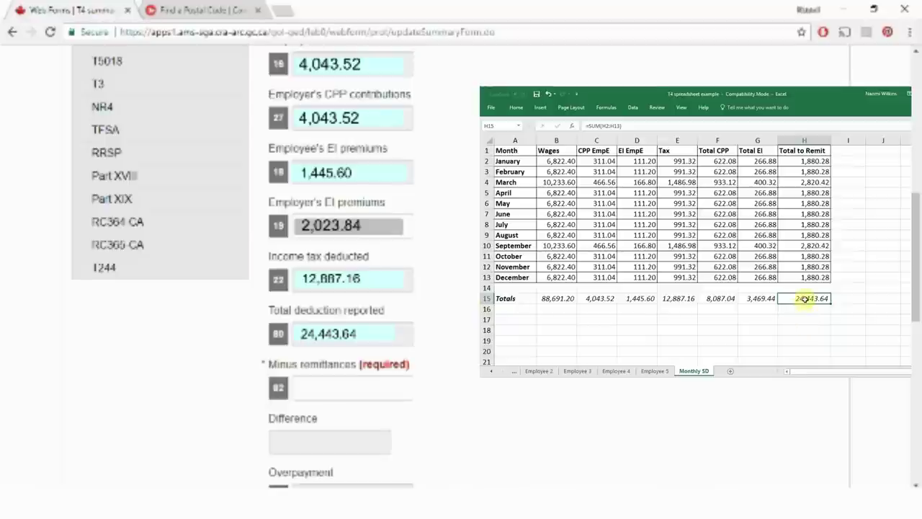
double_click(804, 298)
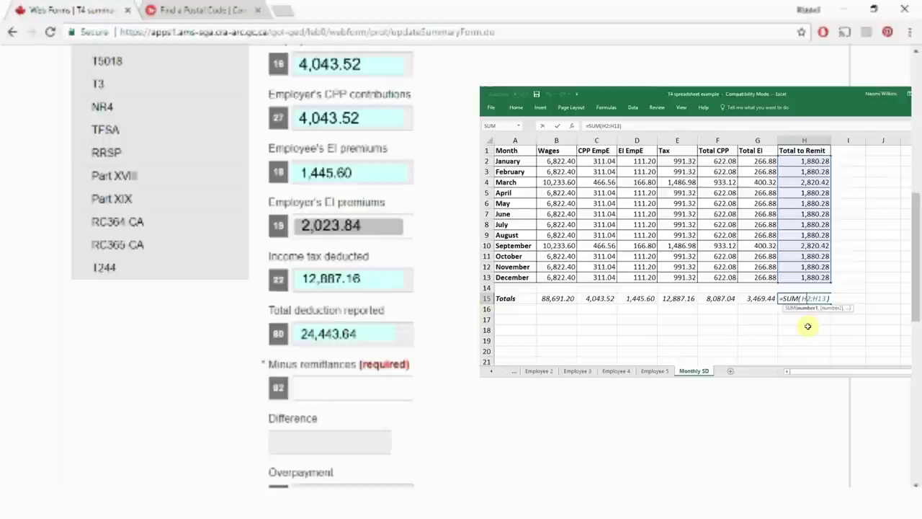
key("Return")
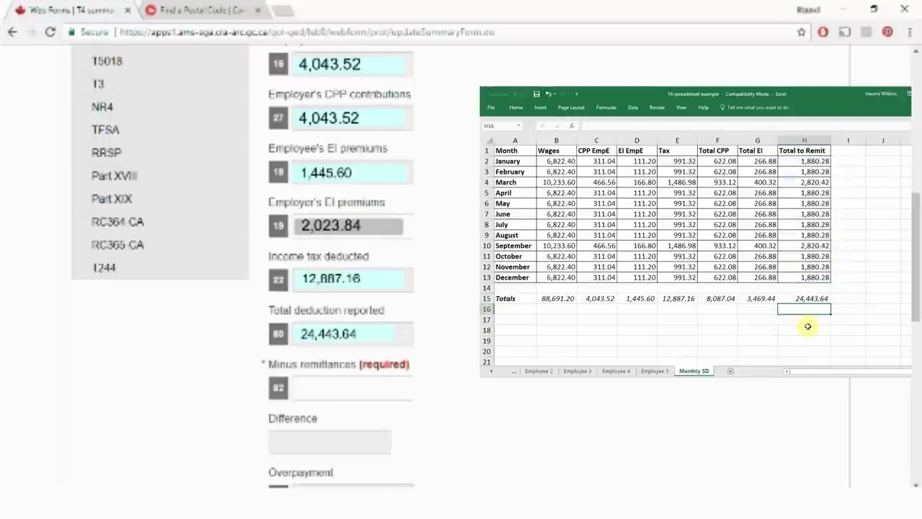
double_click(805, 277)
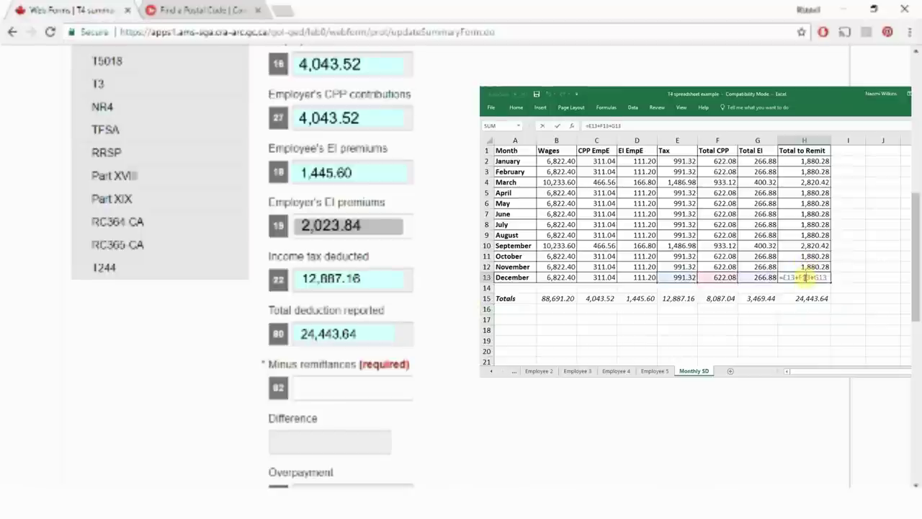
left_click(802, 298)
key("alt+equal")
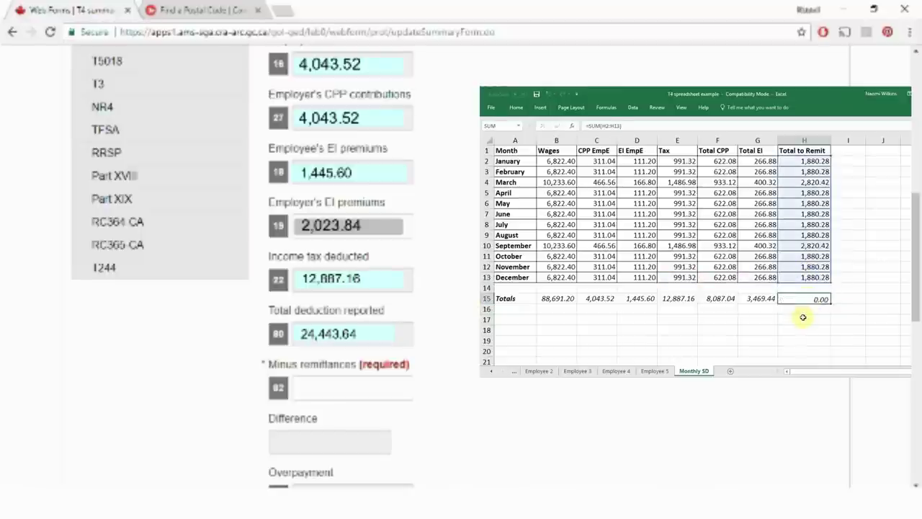
key("Return")
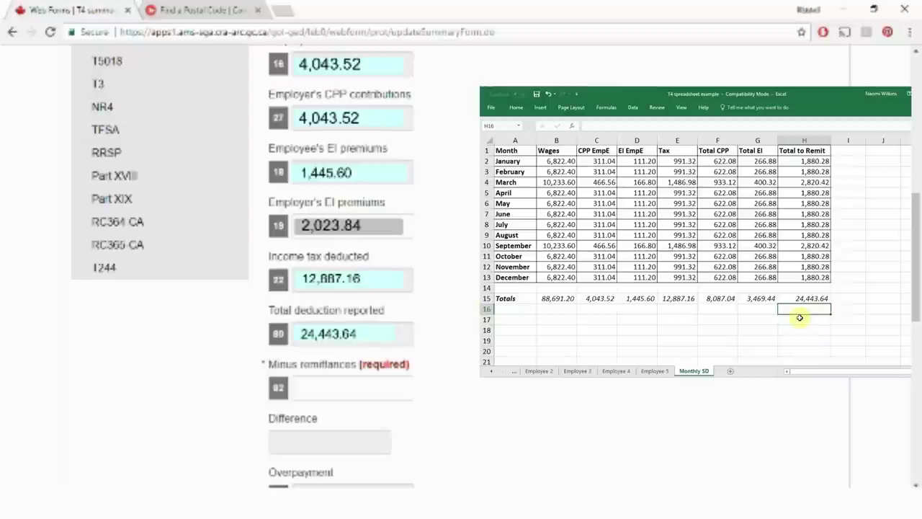
key("alt+Tab")
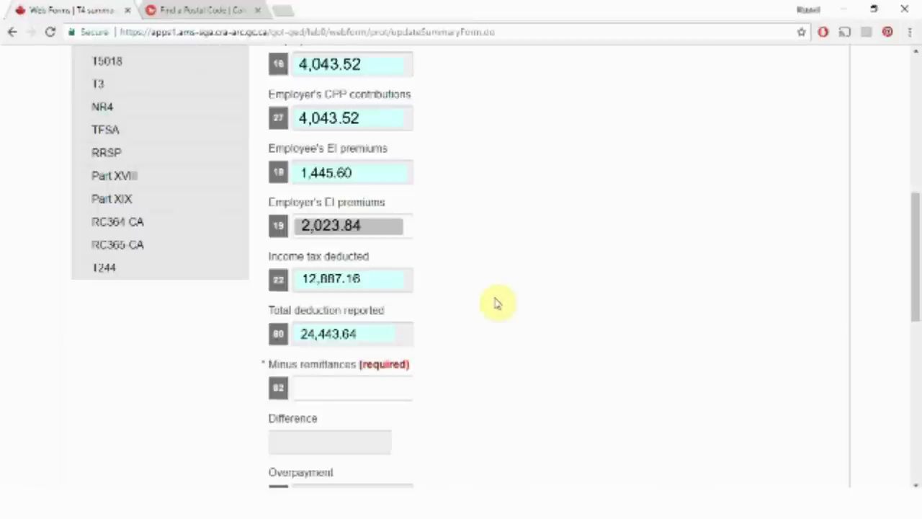
Step: Enter 24,329.97 as the Minus remittances amount on the T4 summary
scroll(495, 302, "down", 1)
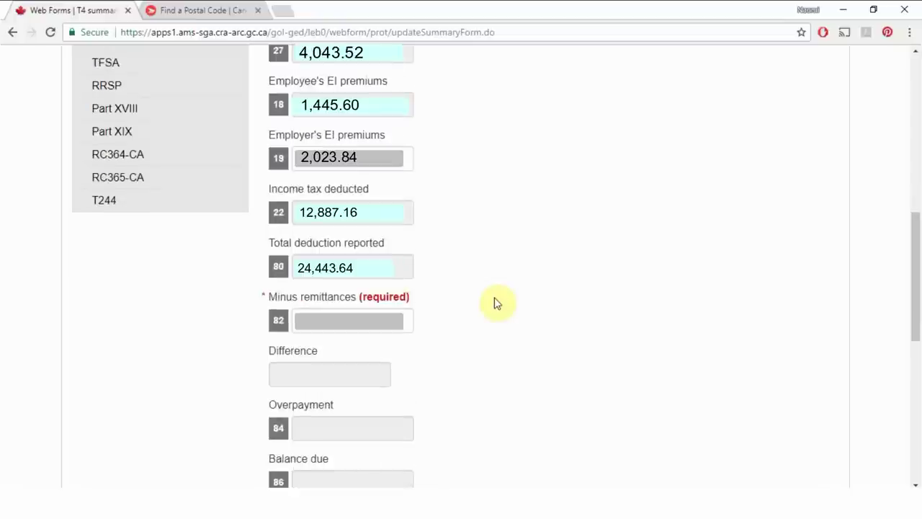
left_click(349, 319)
type("24,329.97")
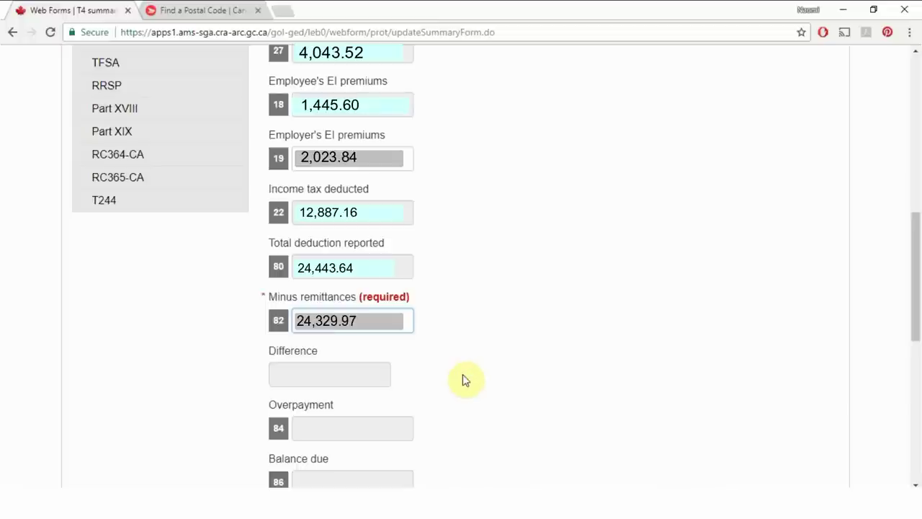
left_click(487, 395)
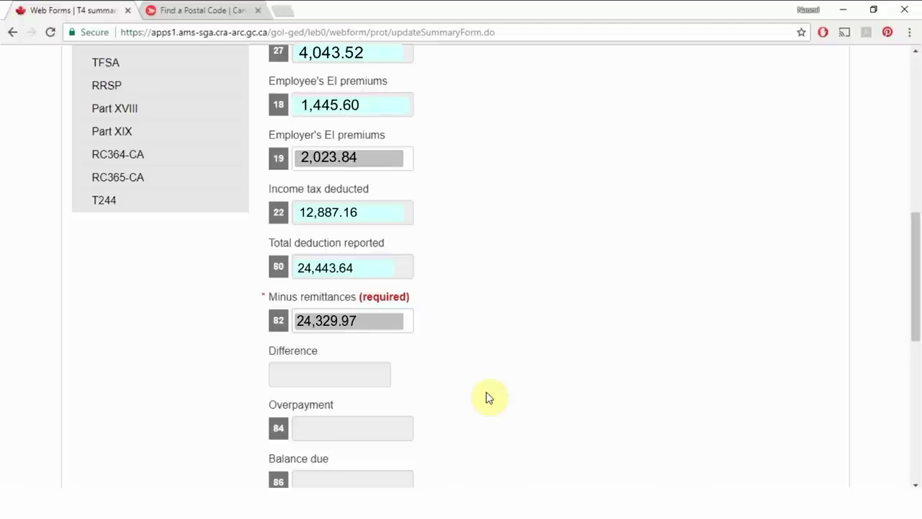
left_click(400, 321)
Step: Fill in the proprietor's SIN in box 74
scroll(507, 388, "down", 1)
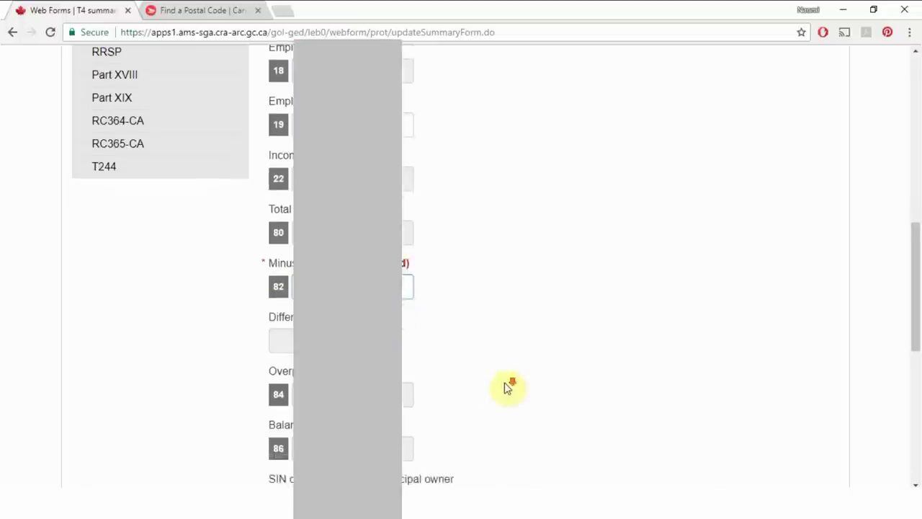
scroll(507, 388, "down", 5)
left_click(360, 271)
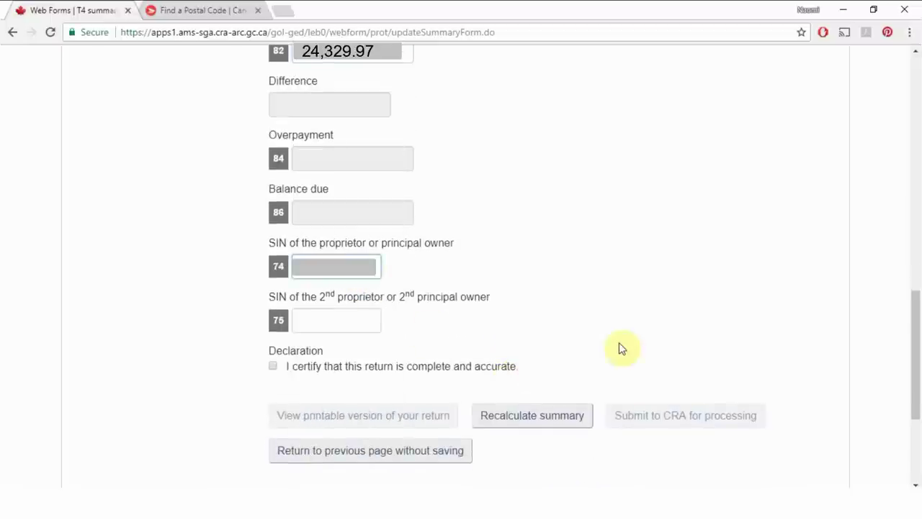
type("789123456")
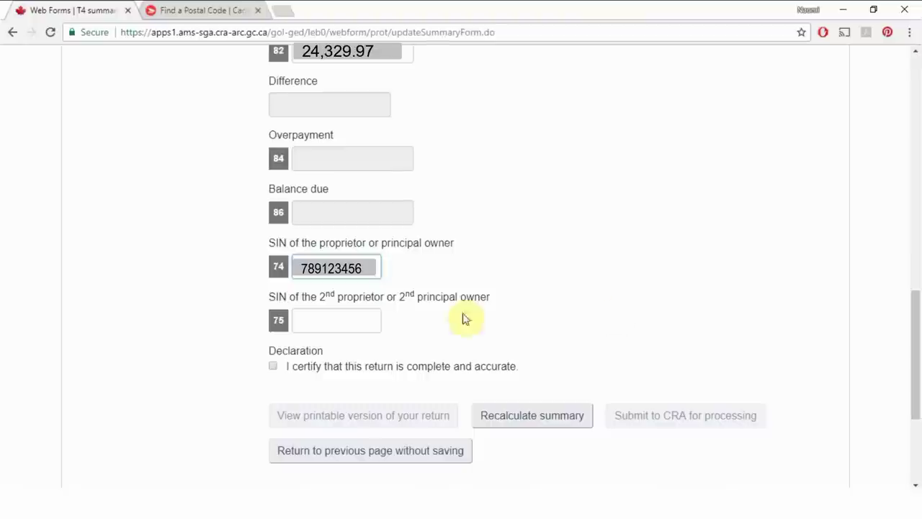
Step: Certify the declaration and recalculate the summary, giving a difference and balance due of 113.67
left_click(273, 366)
left_click(531, 422)
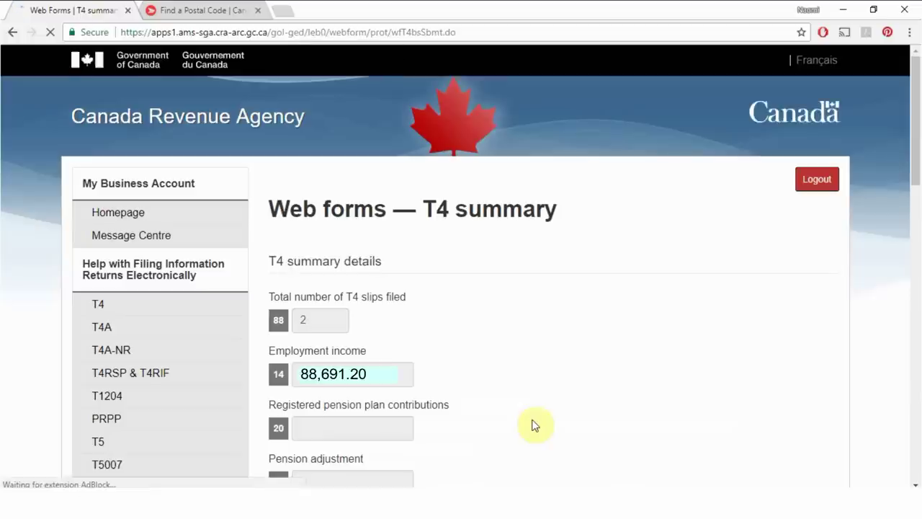
scroll(531, 425, "down", 7)
scroll(528, 425, "down", 2)
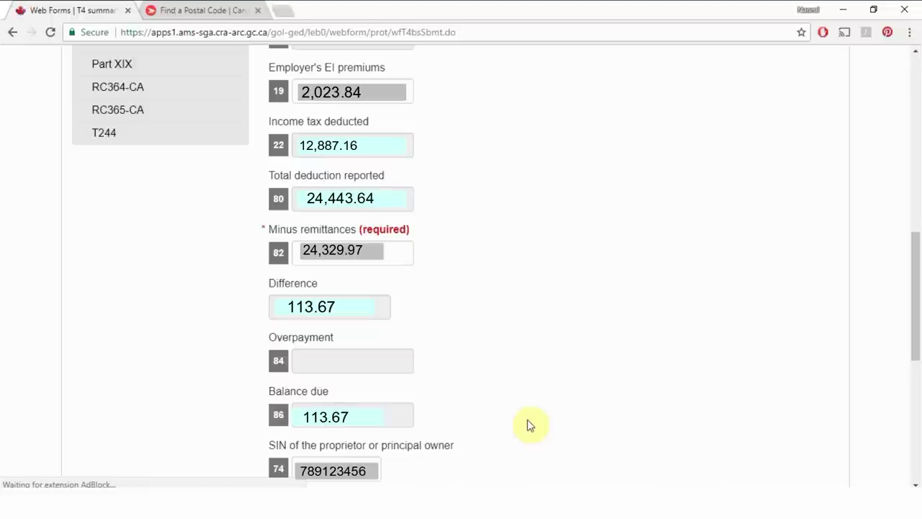
scroll(528, 425, "down", 4)
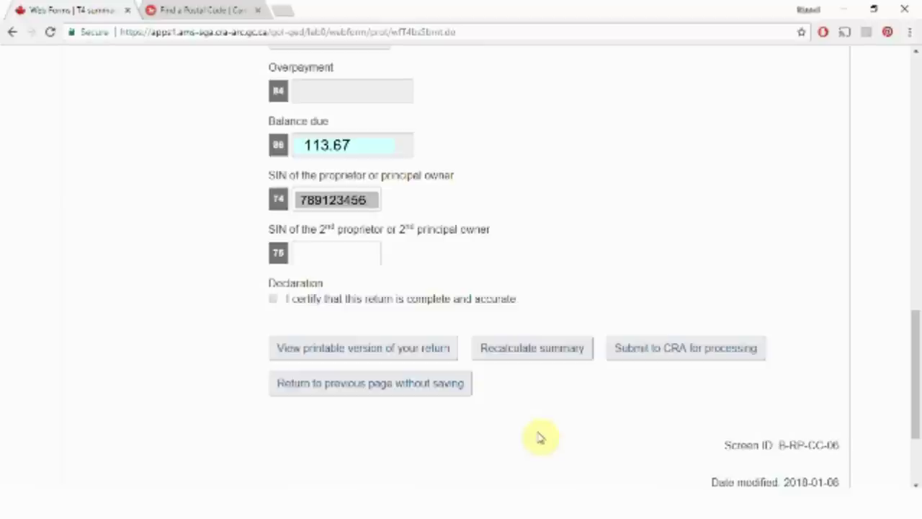
Step: Preview the printable return, certify the declaration, and submit the T4 return to CRA
left_click(371, 349)
left_click(273, 298)
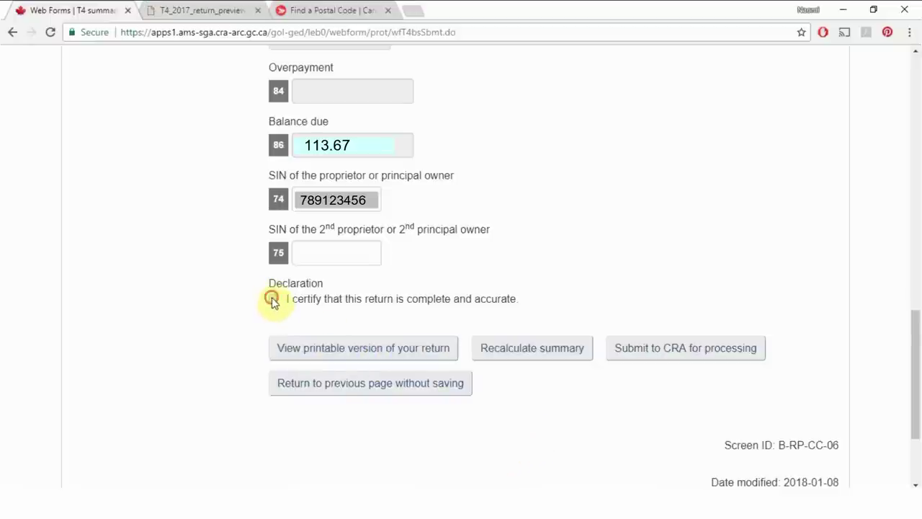
left_click(689, 349)
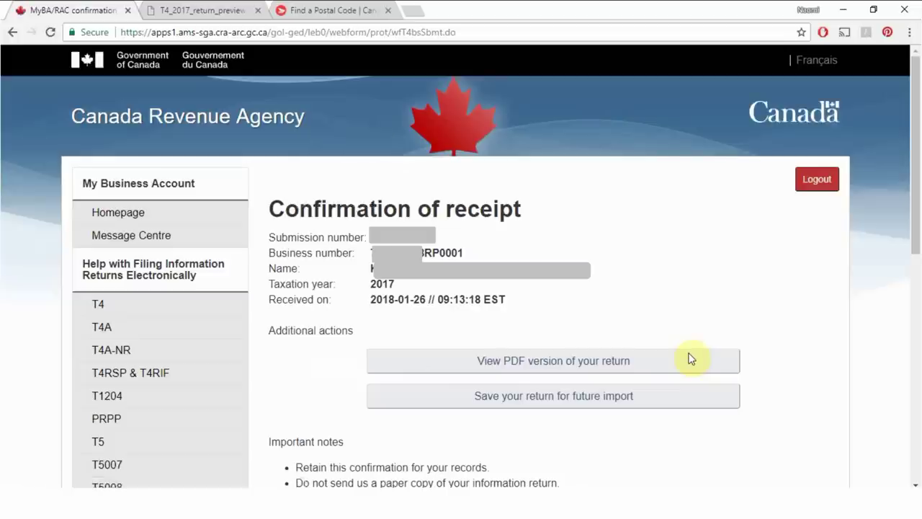
Step: Open the PDF version of the submitted return from the Confirmation of receipt page
scroll(691, 357, "down", 2)
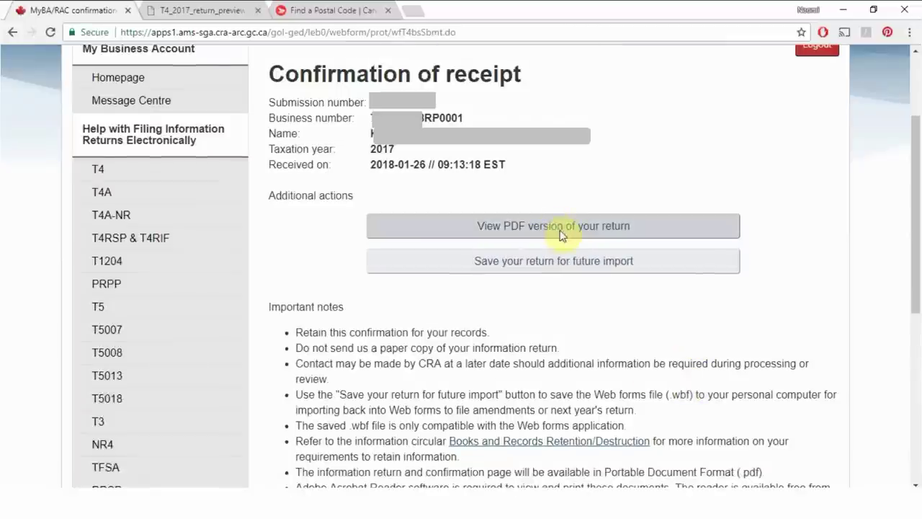
left_click(563, 229)
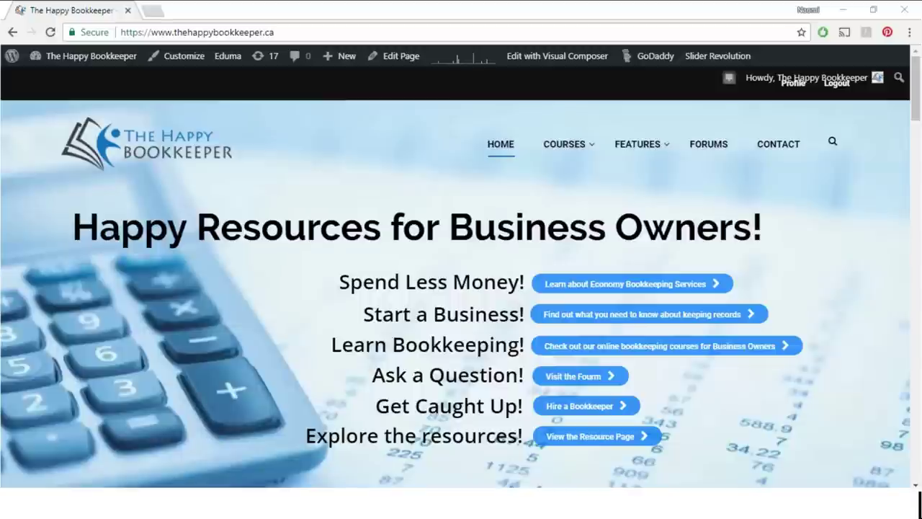
Step: Go to The Happy Bookkeeper's Contact page and bring the Contact Info section into view
left_click(770, 152)
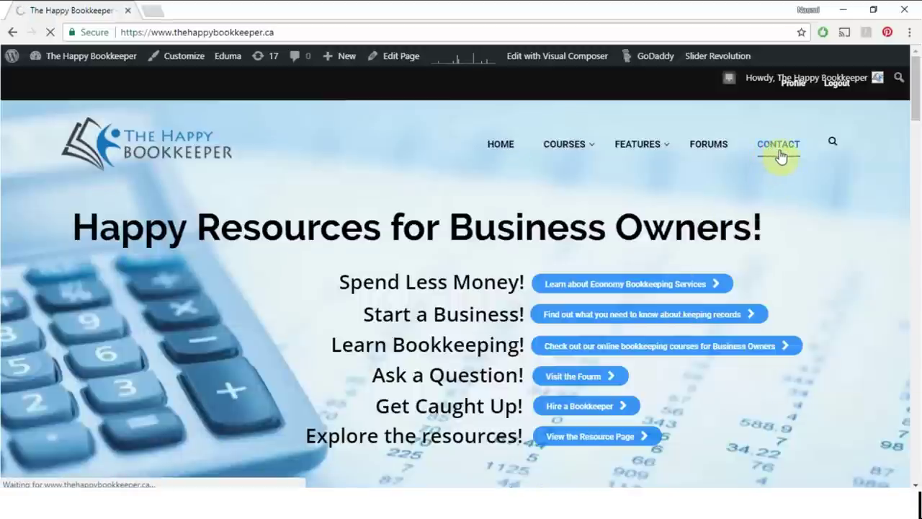
scroll(401, 278, "down", 4)
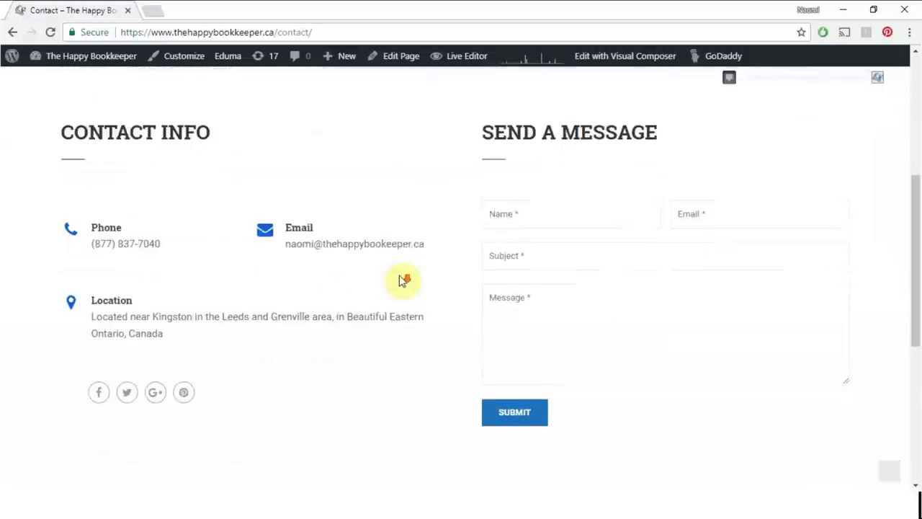
scroll(402, 281, "down", 1)
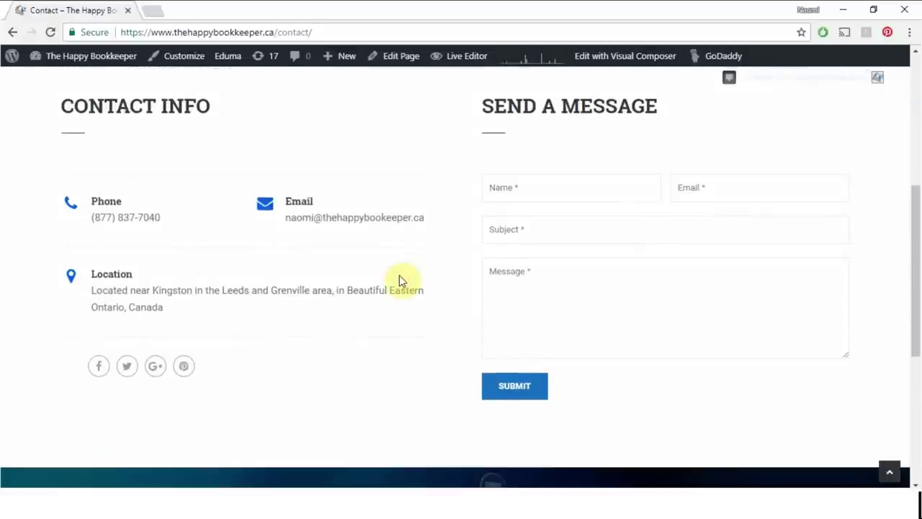